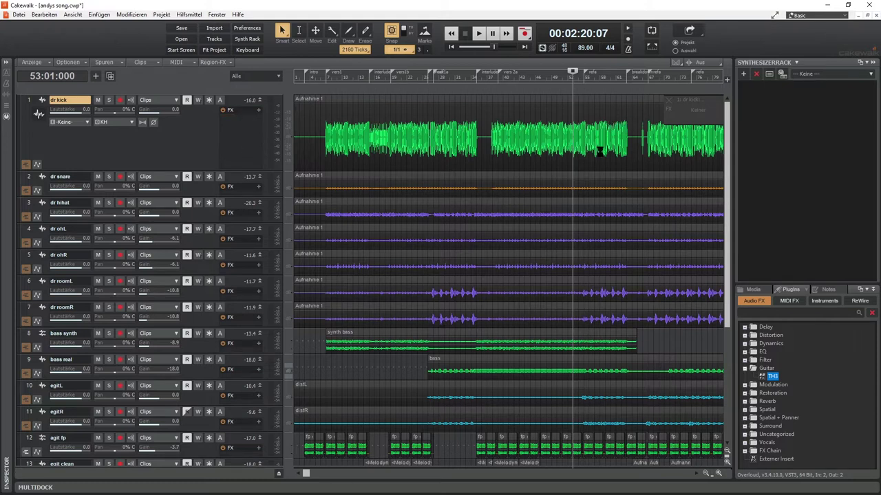
# Show the dr kick track's channel strip in the inspector, and switch the inspector to its ProChannel modules
pyautogui.moveTo(600, 151); pyautogui.dragTo(600, 151)
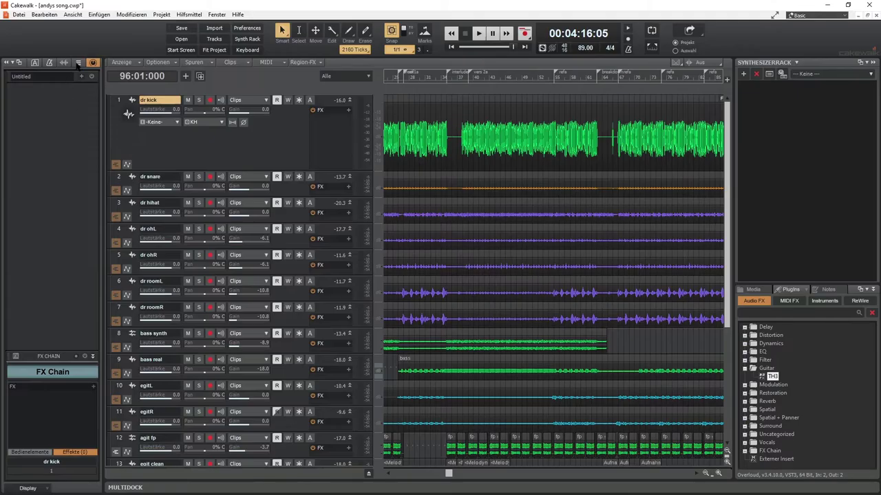
pyautogui.click(65, 63)
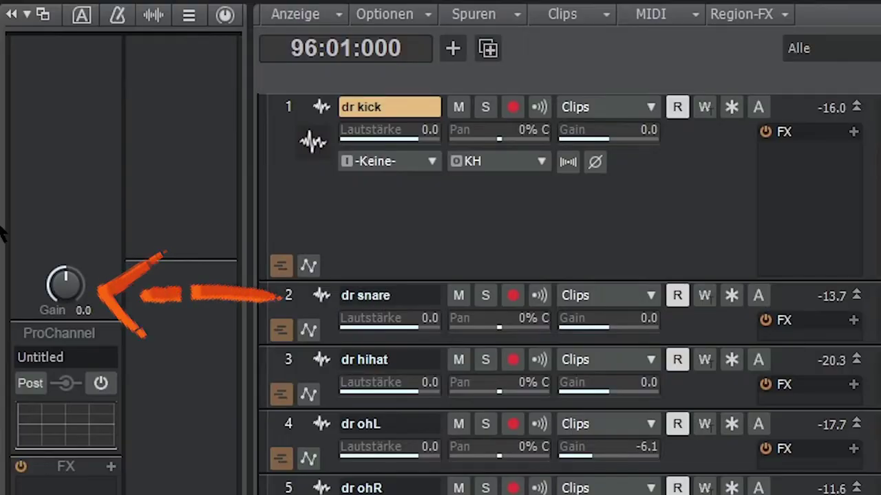
pyautogui.moveTo(73, 285)
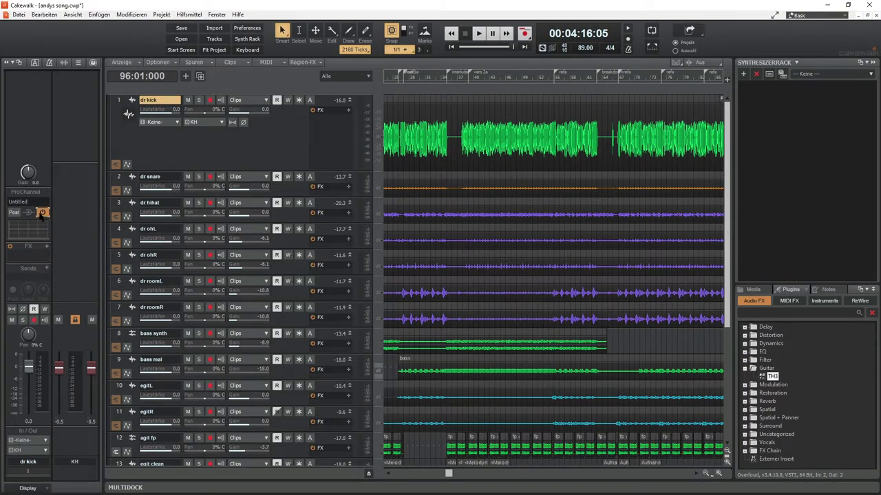
pyautogui.click(94, 63)
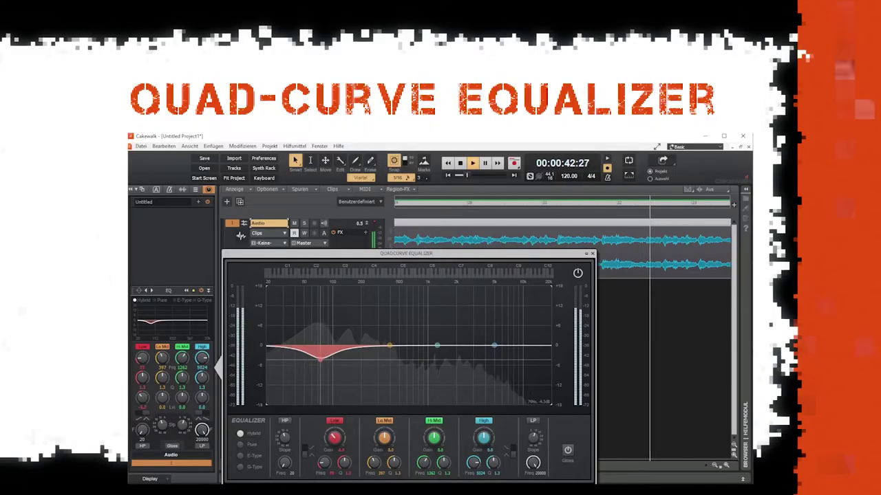
# Adjust the mid-frequency bands of the Quad-Curve Equalizer and try the PC2A Leveler's controls on the Audio track
pyautogui.moveTo(389, 345); pyautogui.dragTo(375, 310)
pyautogui.moveTo(435, 300); pyautogui.dragTo(433, 331)
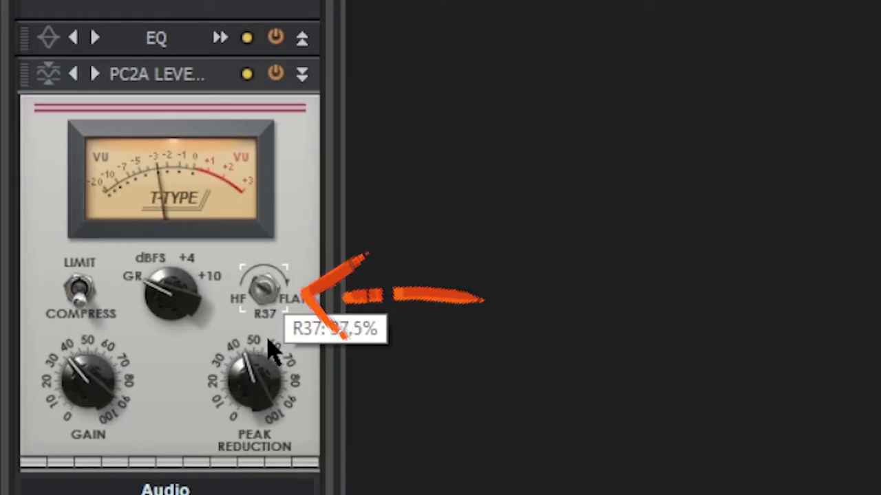
pyautogui.moveTo(271, 350); pyautogui.dragTo(292, 474)
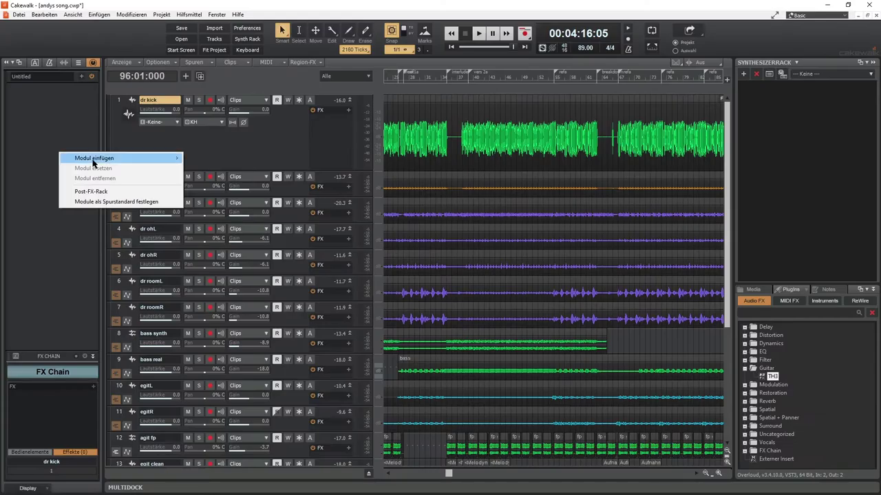
# Insert the PC2A Leveler and BREVERB 2 modules into the dr kick track's ProChannel
pyautogui.moveTo(112, 160)
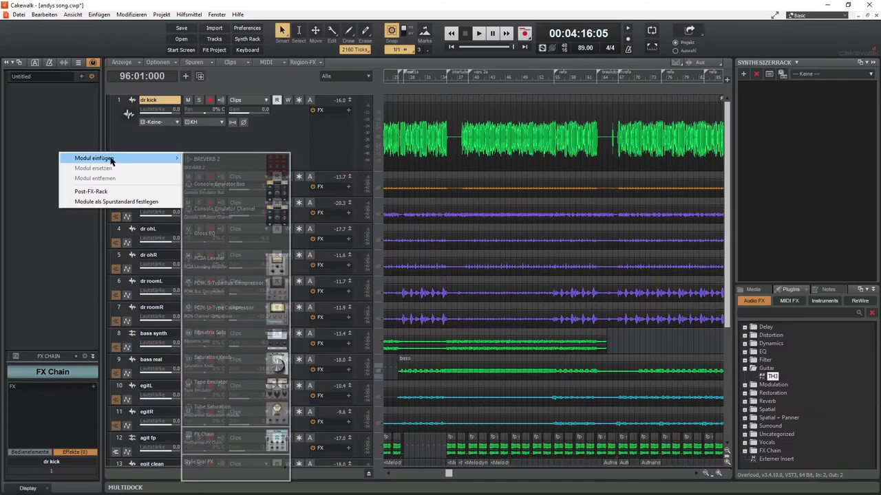
pyautogui.click(233, 269)
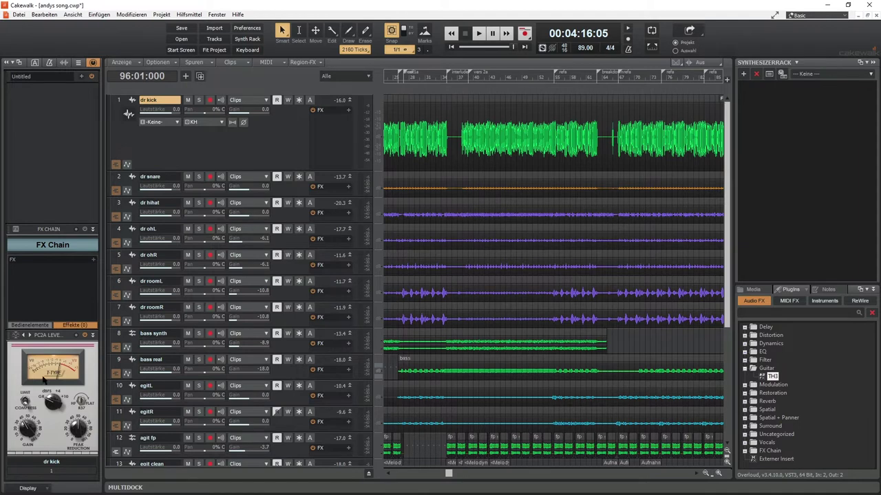
pyautogui.rightClick(49, 152)
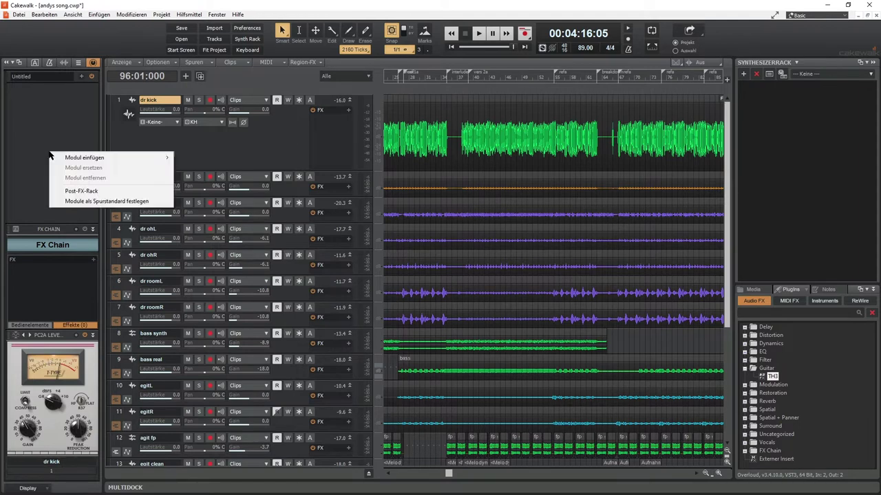
pyautogui.moveTo(118, 163)
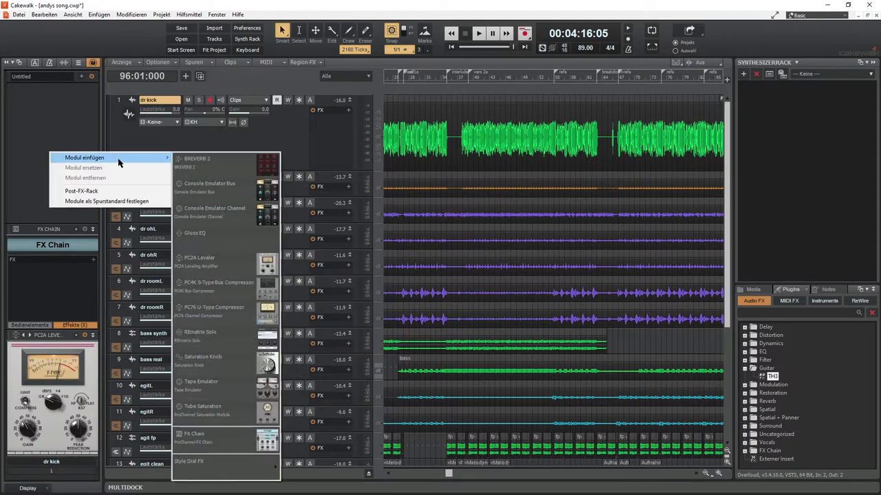
pyautogui.click(208, 159)
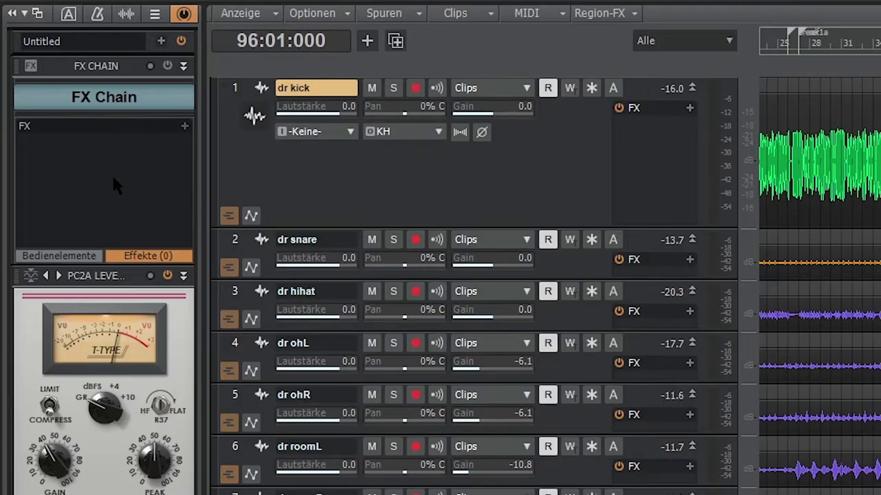
# Enable the FX Chain module and reorder the ProChannel, moving PC2A Leveler before it and BREVERB 2 further up
pyautogui.click(168, 66)
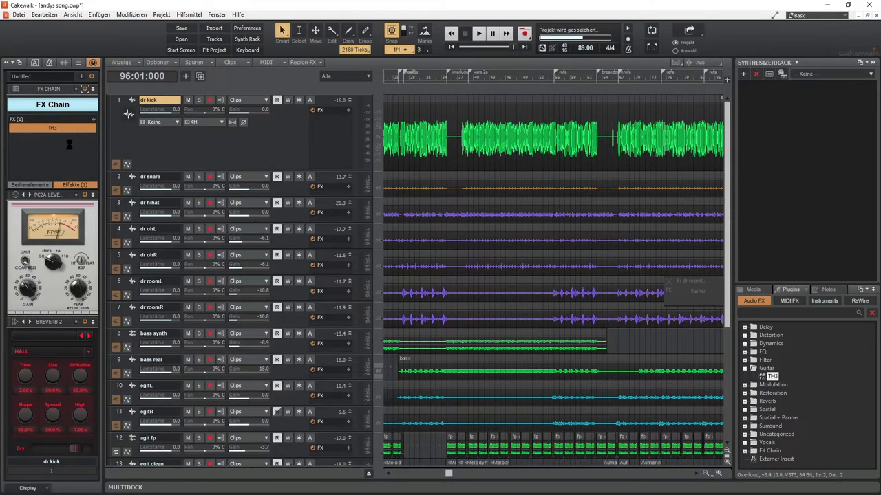
pyautogui.moveTo(48, 196); pyautogui.dragTo(52, 132)
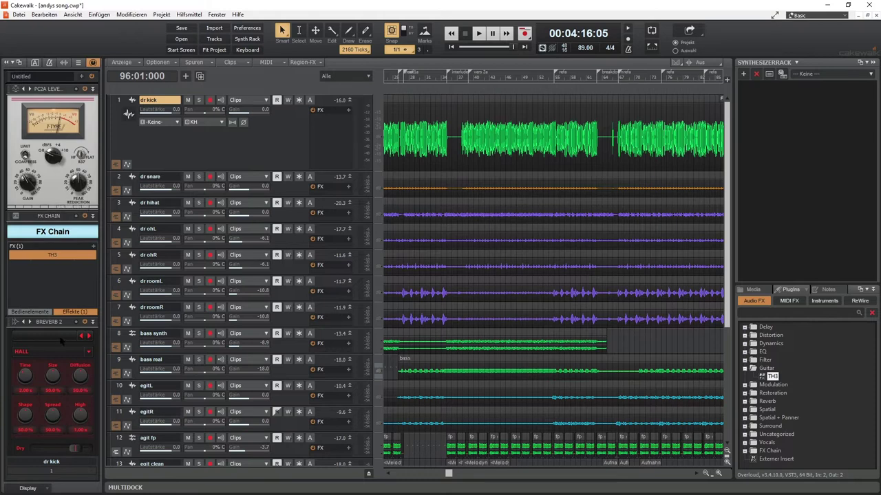
pyautogui.moveTo(57, 329); pyautogui.dragTo(55, 269)
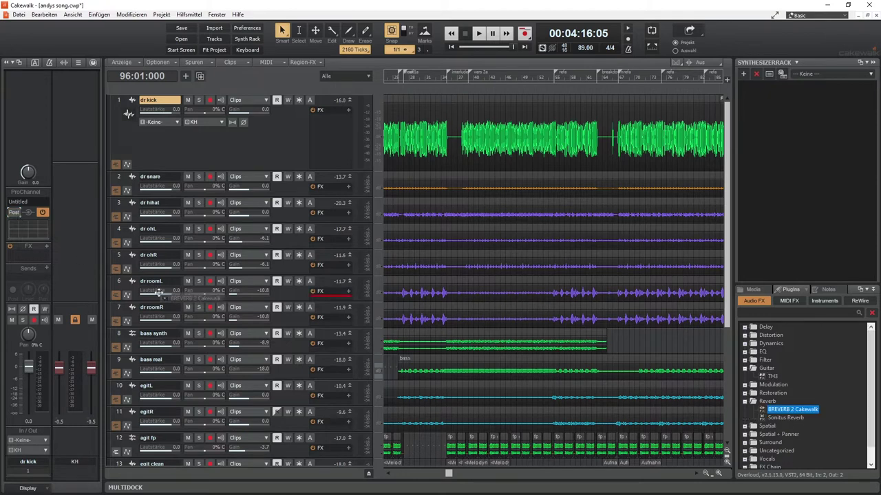
# Add BREVERB 2 and Sonitus Reverb to the dr kick effects rack, with Sonitus Reverb first, and close the plug-in window
pyautogui.moveTo(103, 259); pyautogui.dragTo(35, 256)
pyautogui.moveTo(766, 418); pyautogui.dragTo(28, 268)
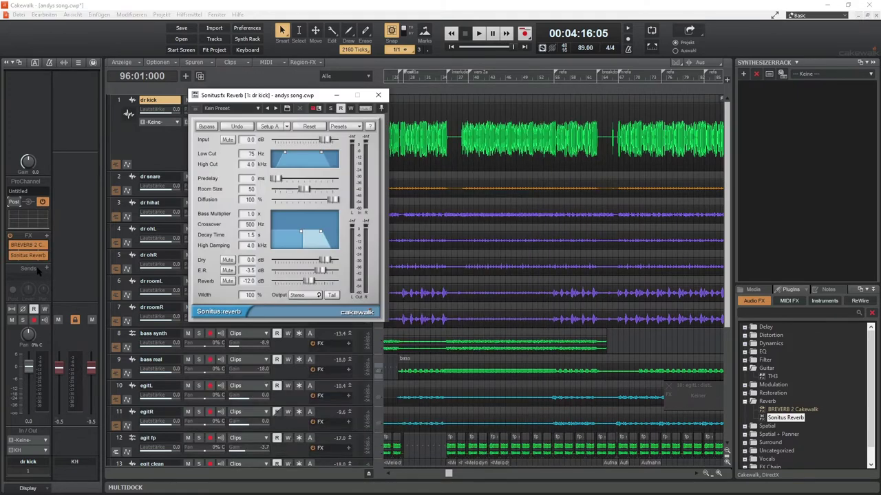
pyautogui.click(36, 255)
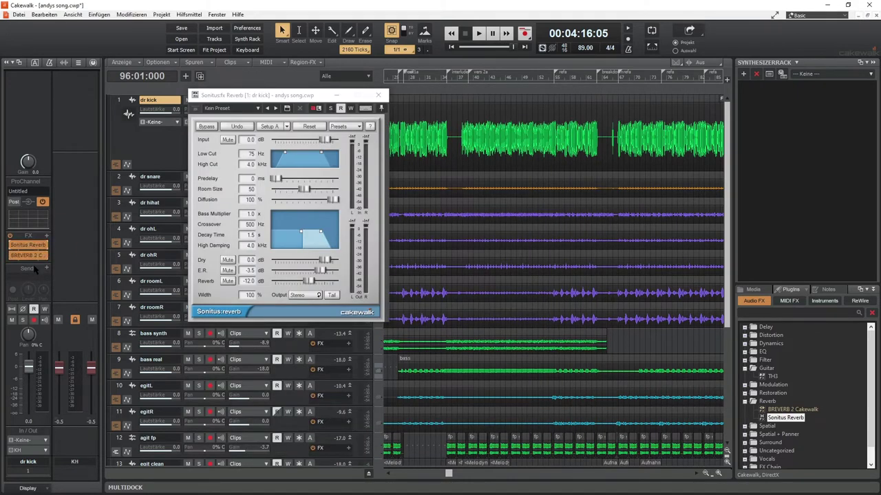
pyautogui.click(378, 95)
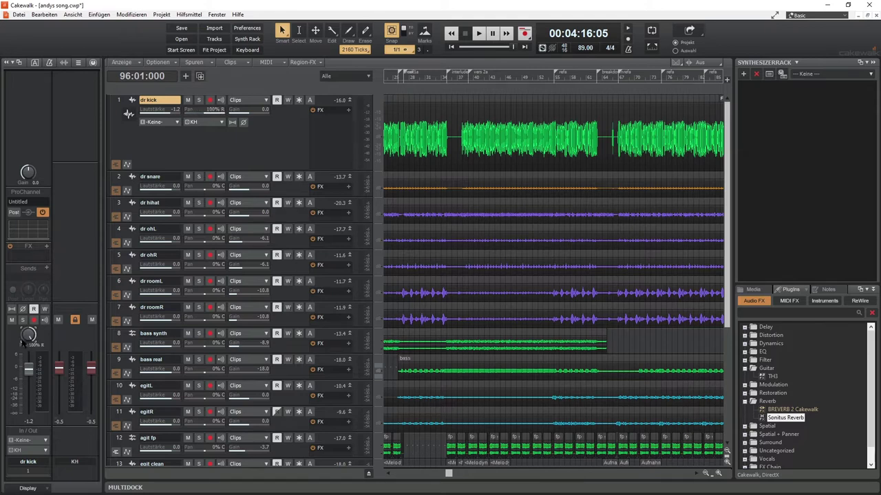
# Save the project and start playback with the dr kick track soloed
pyautogui.hotkey('ctrl', 's')
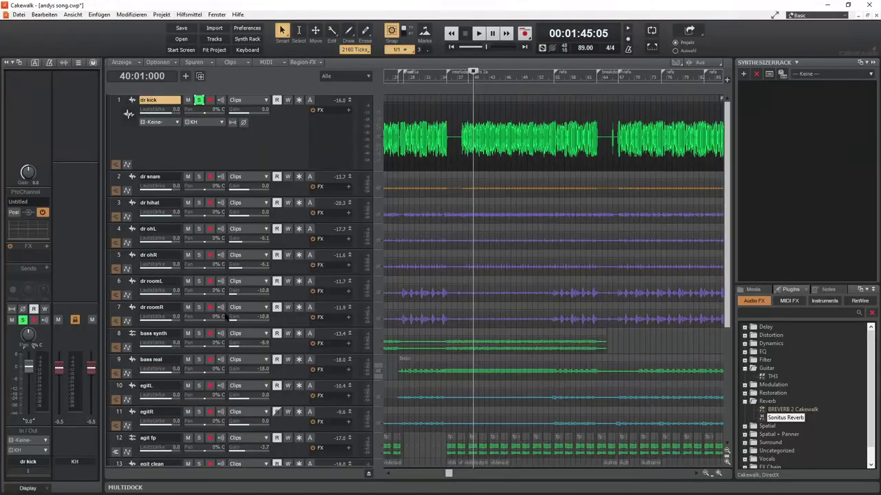
pyautogui.press('space')
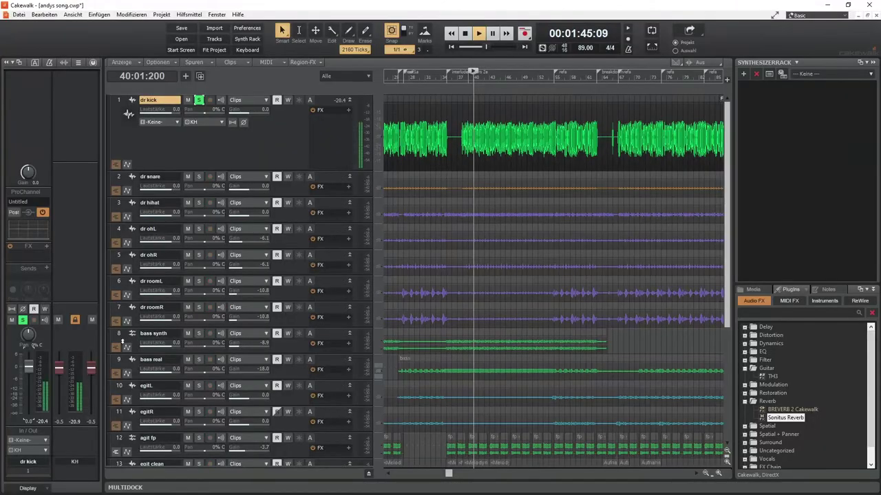
# Lower the dr kick volume fader, reset it to its default of 0.0, and turn the track's pan control
pyautogui.moveTo(29, 369); pyautogui.dragTo(28, 385)
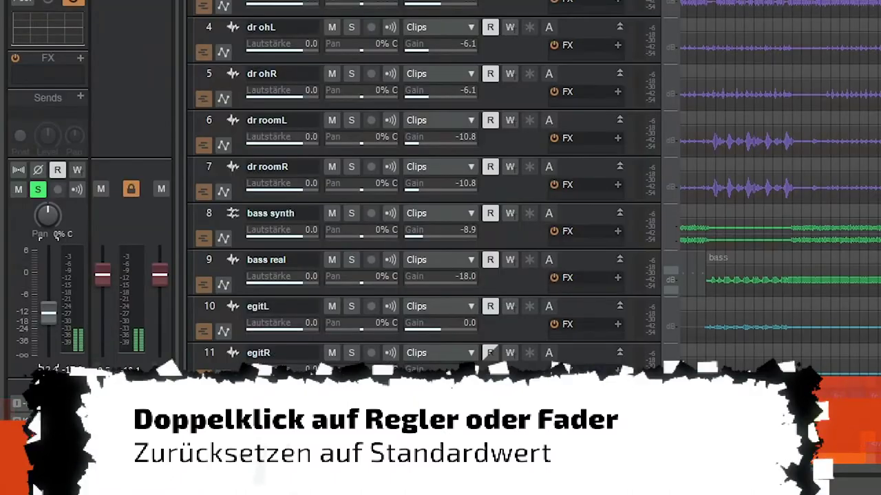
pyautogui.doubleClick(46, 309)
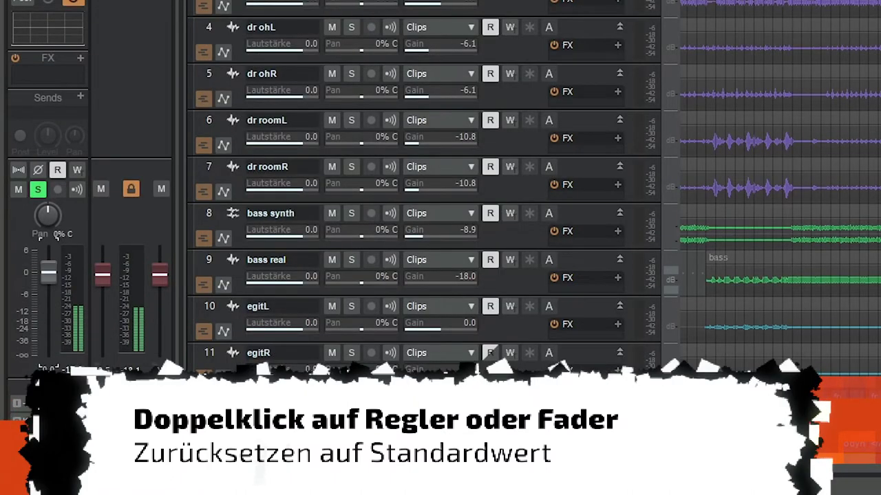
pyautogui.moveTo(47, 216); pyautogui.dragTo(47, 262)
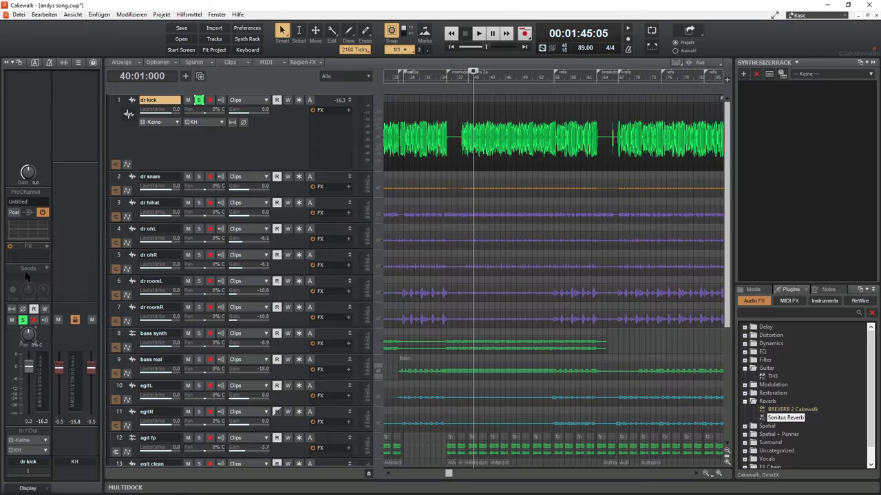
# Add a send from the dr kick track to the KH bus, and open the track's output selection
pyautogui.click(46, 269)
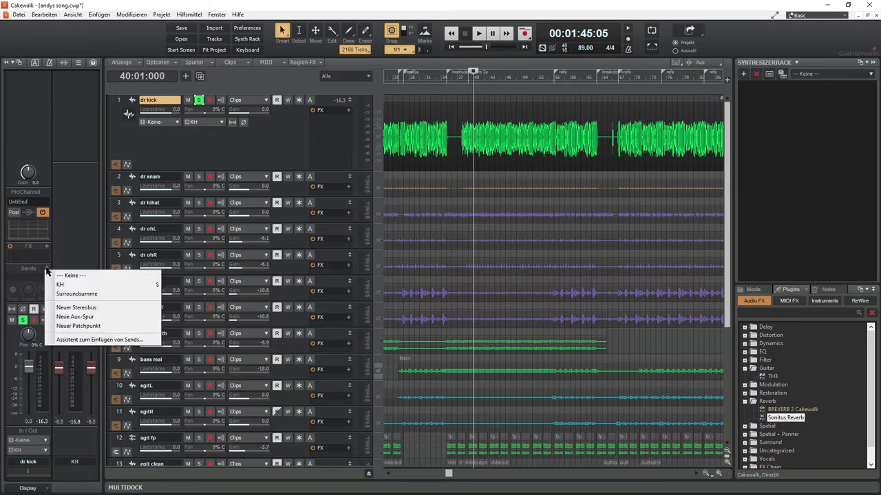
pyautogui.click(76, 285)
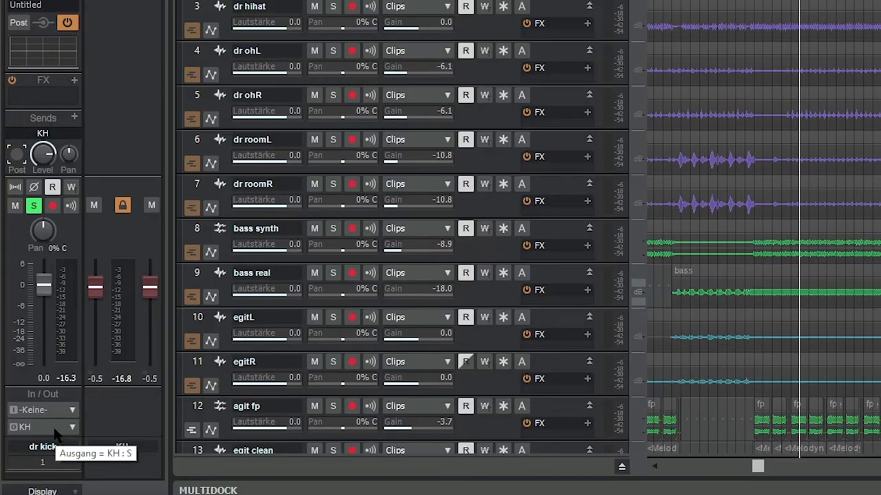
pyautogui.click(58, 433)
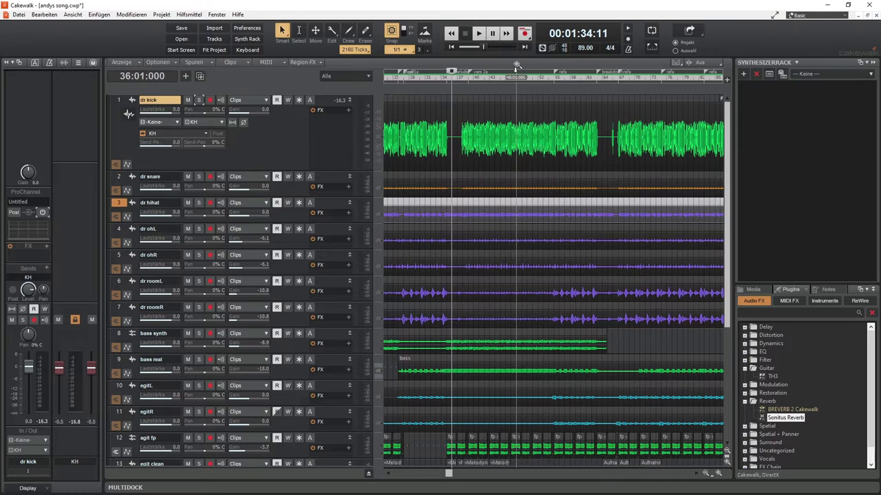
# Select the vers 2a section in the timeline and loop the selected range
pyautogui.click(516, 64)
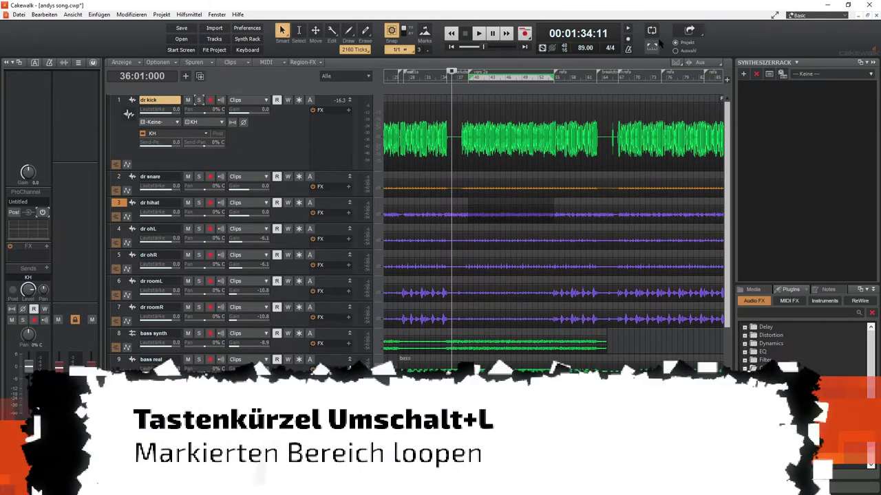
pyautogui.hotkey('shift', 'l')
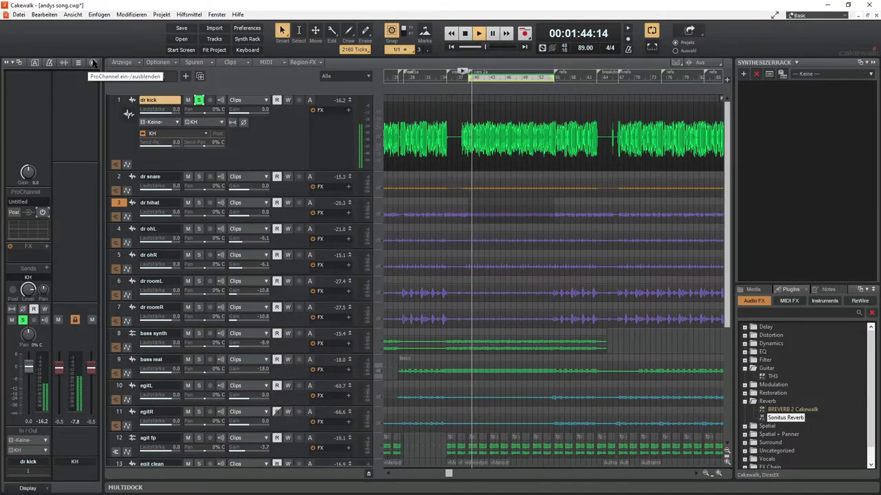
# Insert the PC76 U-Type Compressor into the dr kick track's ProChannel and set its ratio to 12
pyautogui.click(92, 62)
pyautogui.rightClick(63, 144)
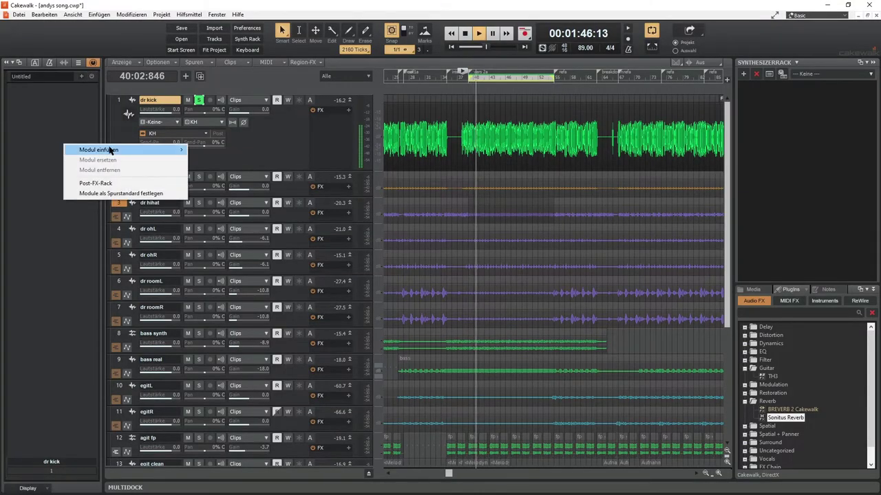
pyautogui.moveTo(110, 150)
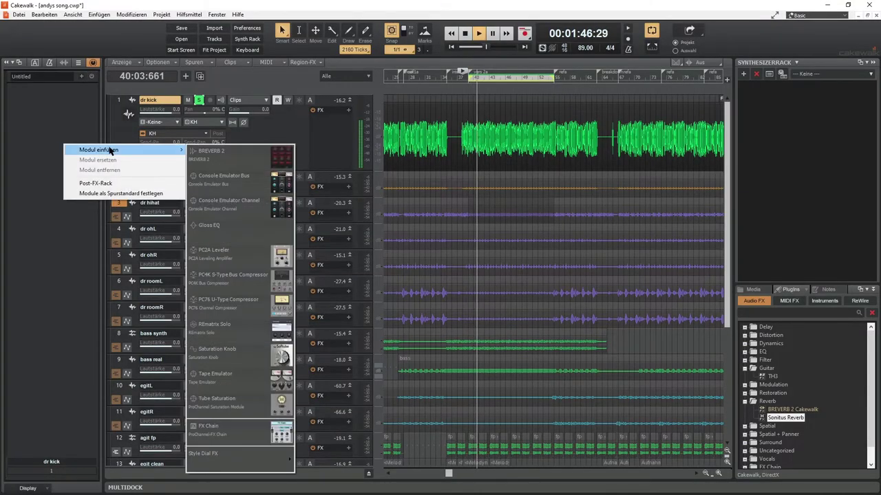
pyautogui.click(240, 308)
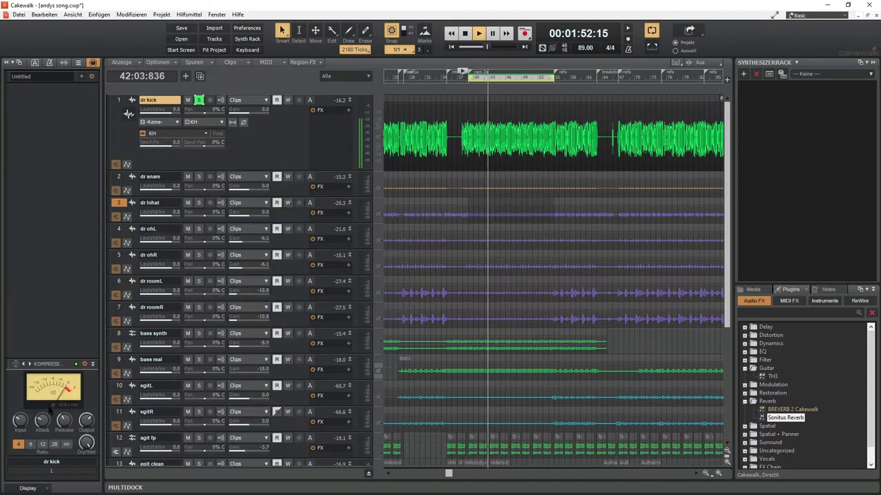
pyautogui.click(43, 444)
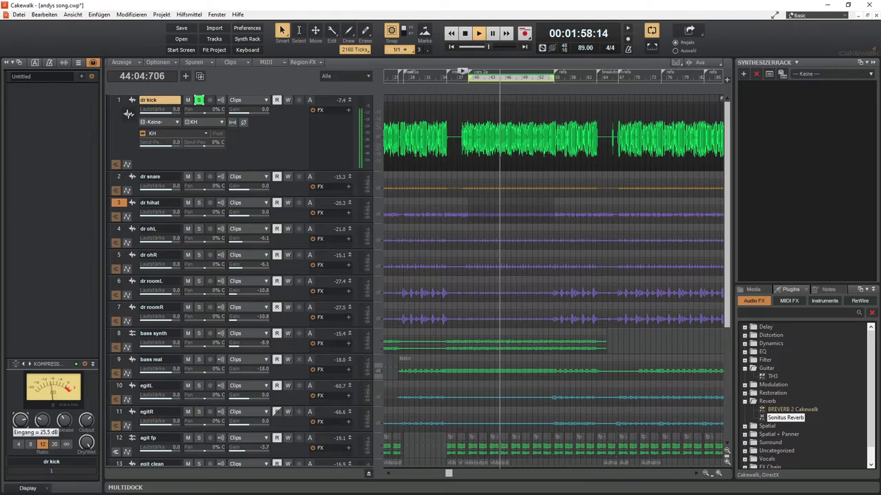
# Insert the Saturation Knob module into the dr kick track's ProChannel alongside the compressor
pyautogui.moveTo(42, 423)
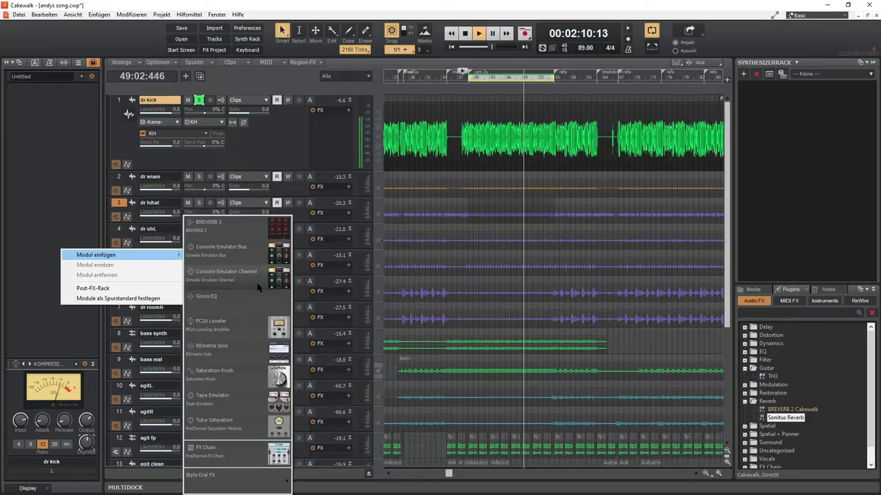
pyautogui.click(248, 372)
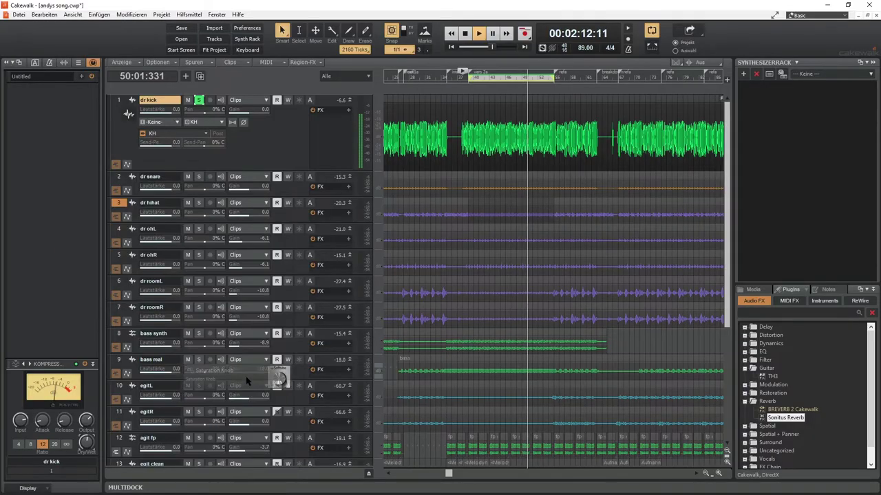
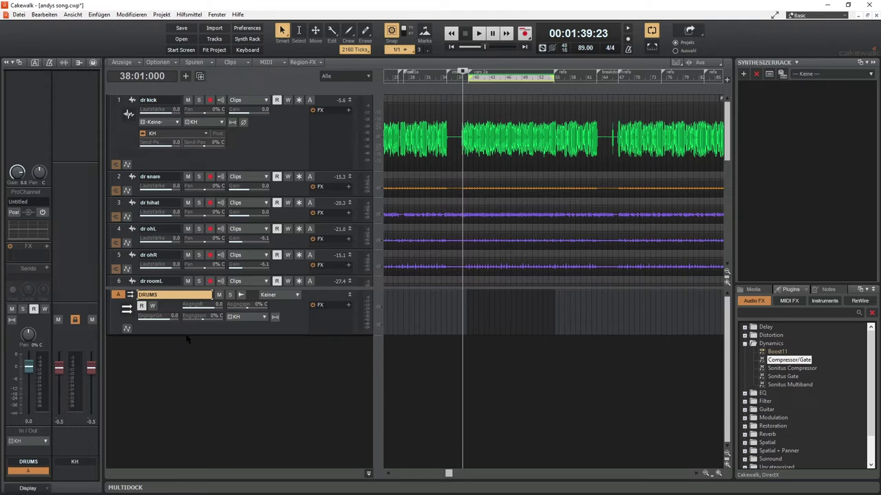
# Increase the height of the DRUMS bus strip slightly
pyautogui.moveTo(186, 335); pyautogui.dragTo(187, 350)
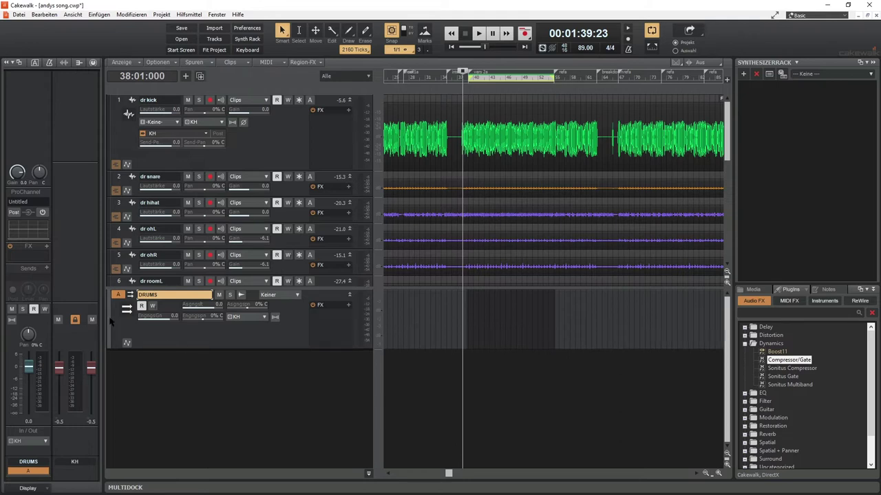
# Colour the DRUMS bus strip bright green using a custom colour
pyautogui.click(109, 322)
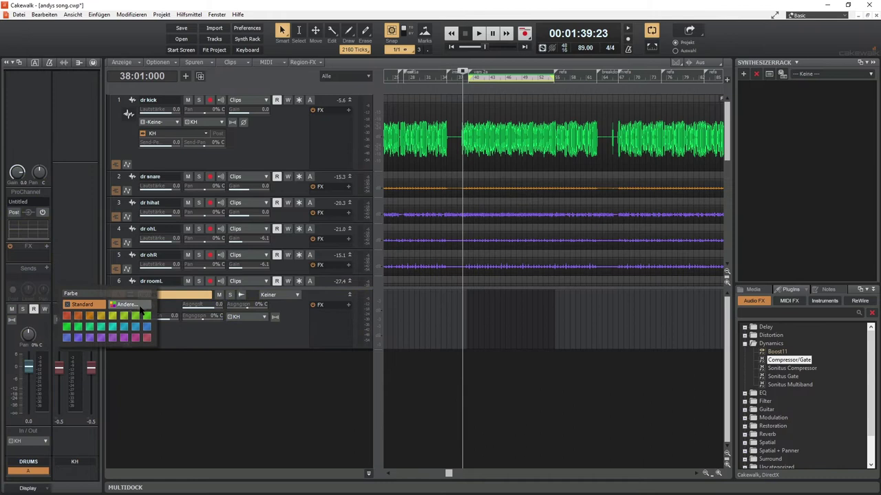
pyautogui.click(141, 311)
pyautogui.click(371, 209)
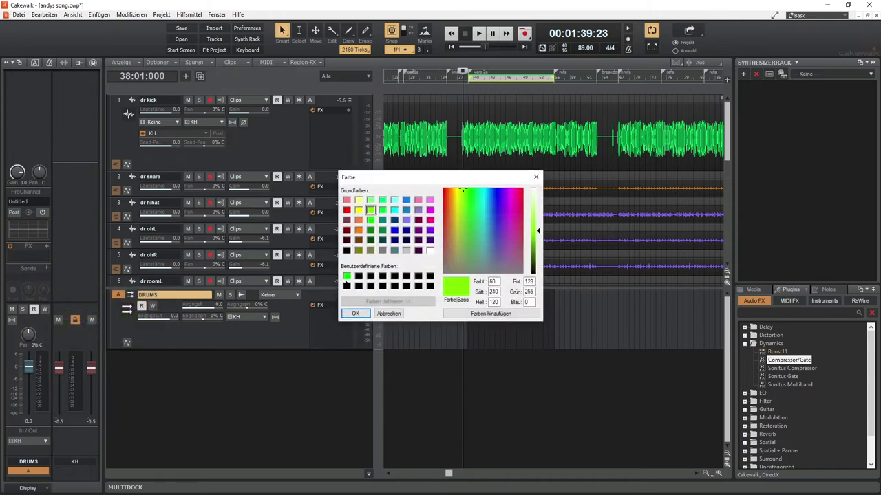
pyautogui.click(355, 313)
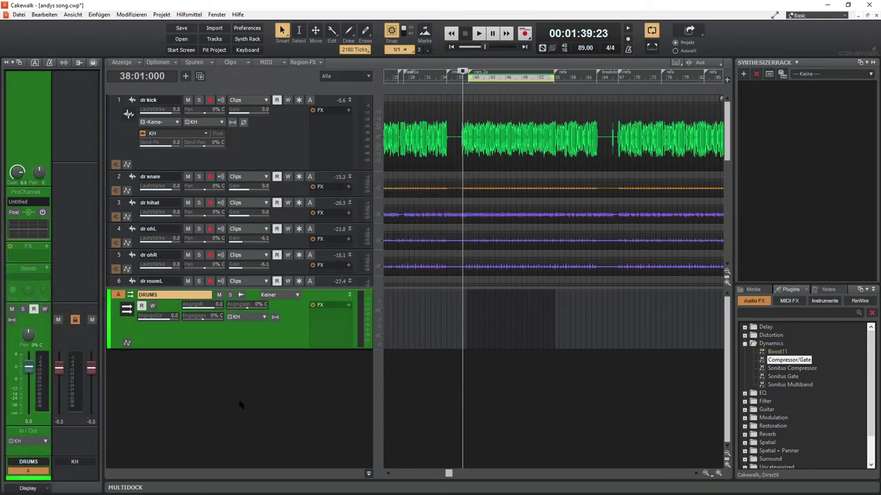
# Route the dr kick track's output to the DRUMS bus
pyautogui.click(149, 155)
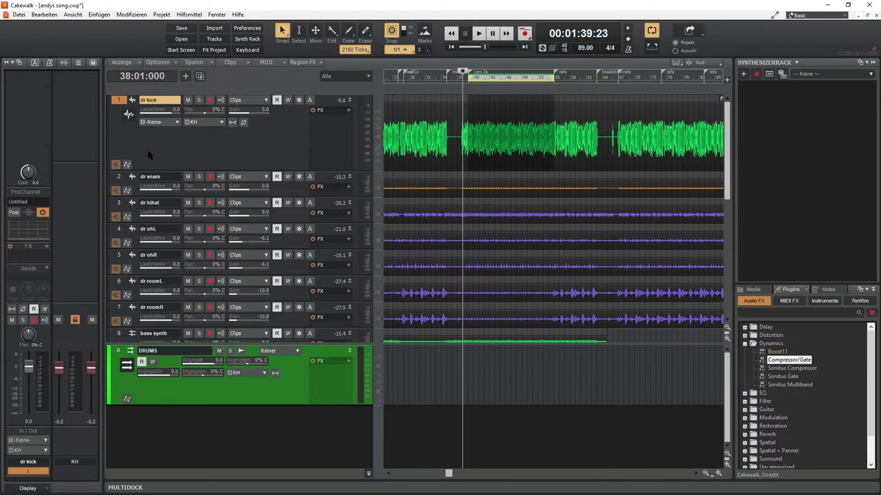
pyautogui.click(203, 122)
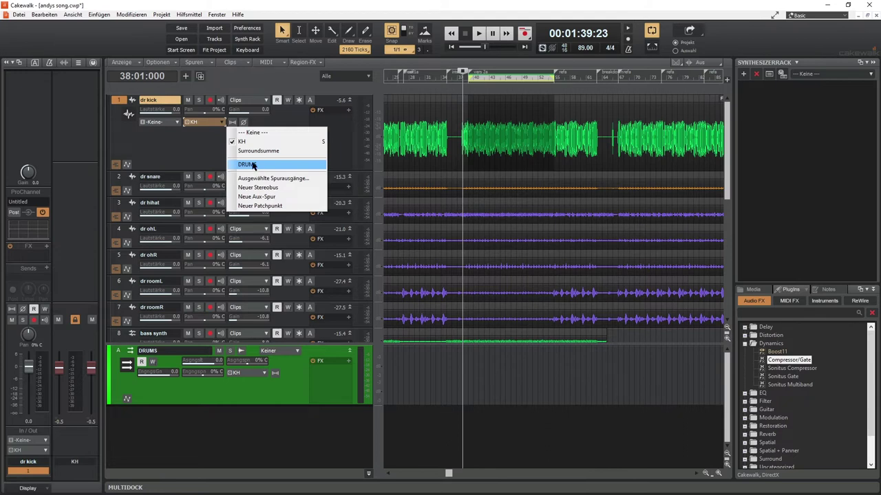
pyautogui.click(253, 165)
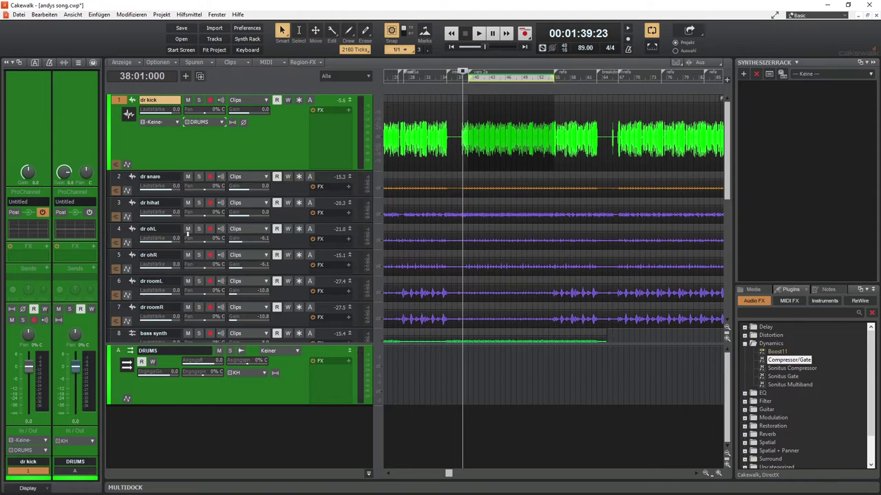
# Select the tracks from dr snare through dr roomR and route all their outputs to the DRUMS bus at once
pyautogui.scroll(-1, 191, 245)
pyautogui.moveTo(119, 142); pyautogui.dragTo(122, 284)
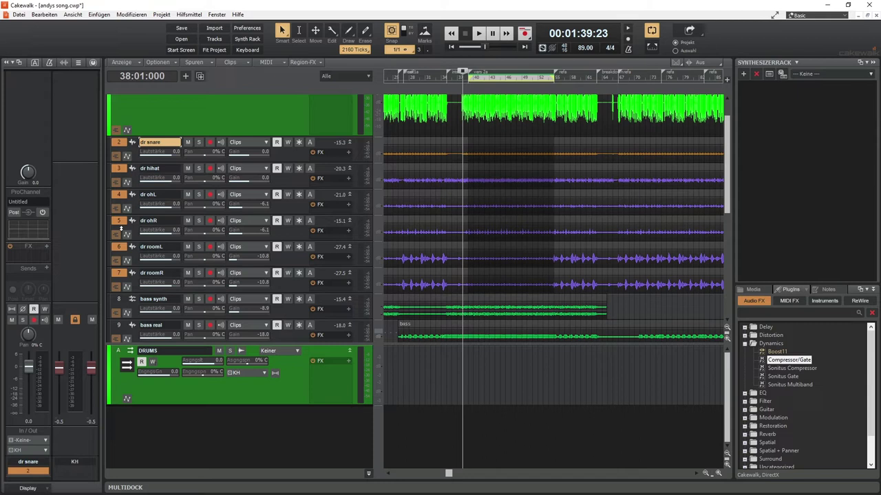
pyautogui.click(45, 450)
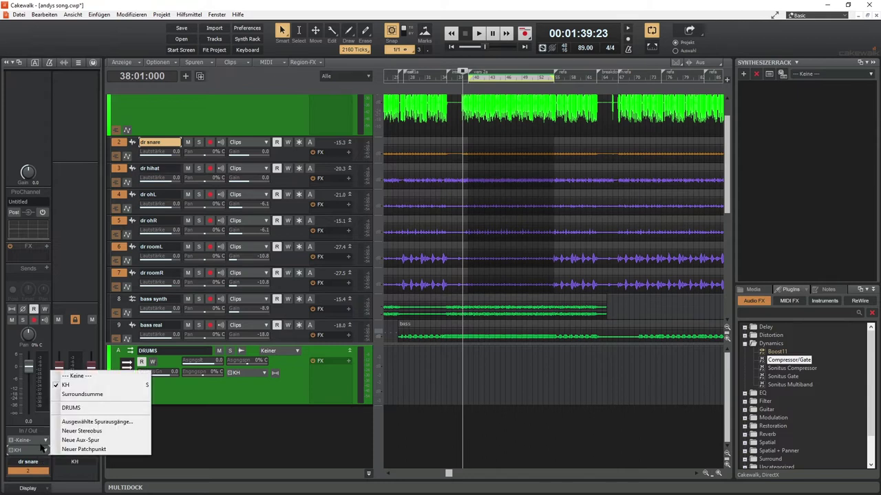
pyautogui.keyDown('ctrl'); pyautogui.click(71, 407); pyautogui.keyUp('ctrl')
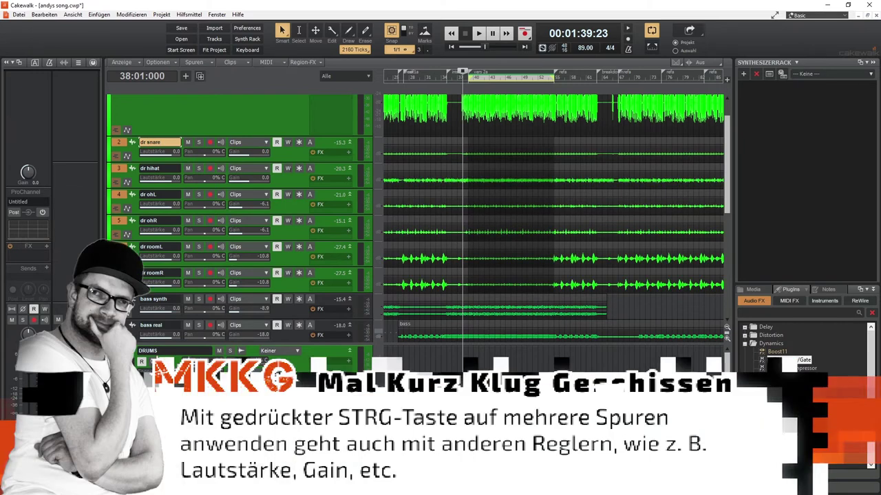
# Select the dr ohR, dr snare, dr hihat, dr roomR and dr roomL tracks individually as a non-contiguous selection
pyautogui.scroll(2, 246, 216)
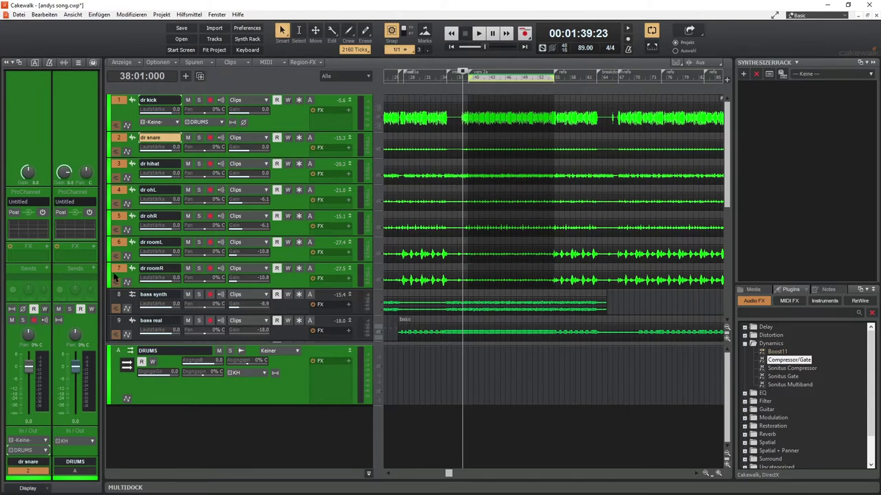
pyautogui.press('Up')
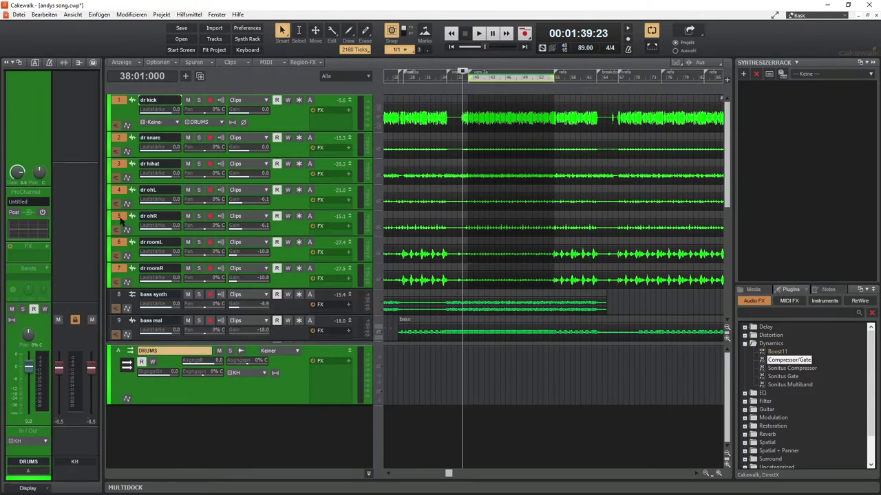
pyautogui.click(121, 220)
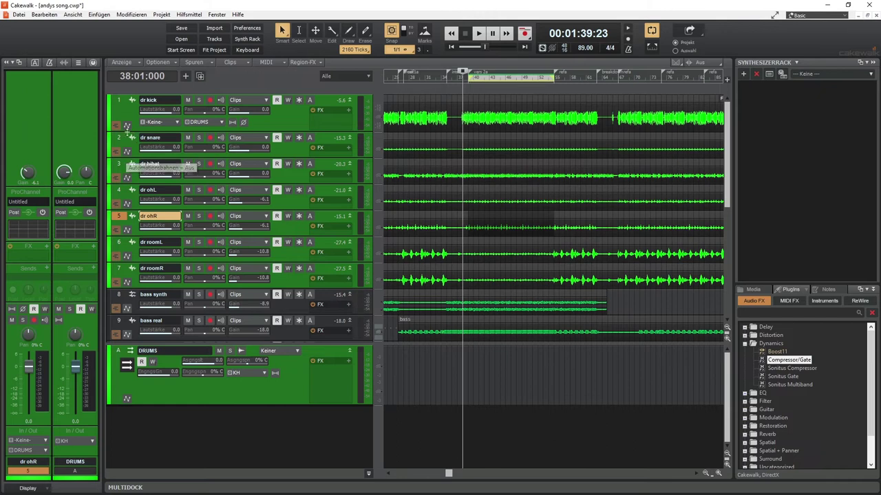
pyautogui.click(121, 142)
pyautogui.click(118, 173)
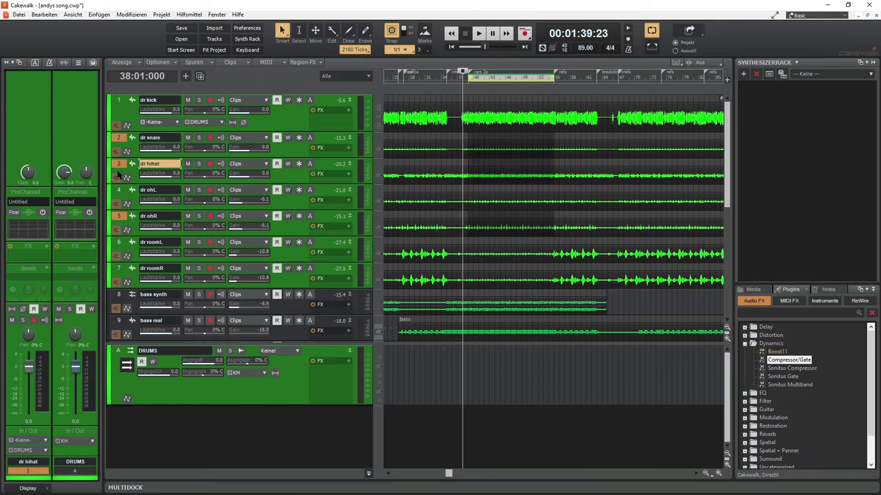
pyautogui.keyDown('ctrl'); pyautogui.click(118, 268); pyautogui.keyUp('ctrl')
pyautogui.keyDown('ctrl'); pyautogui.click(118, 243); pyautogui.keyUp('ctrl')
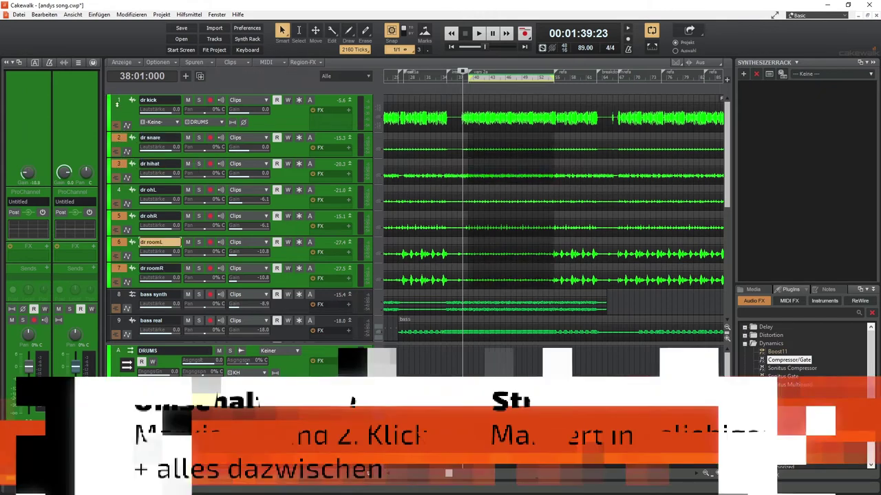
# Select the seven tracks from dr kick to dr roomR and move them into a new track folder
pyautogui.click(117, 103)
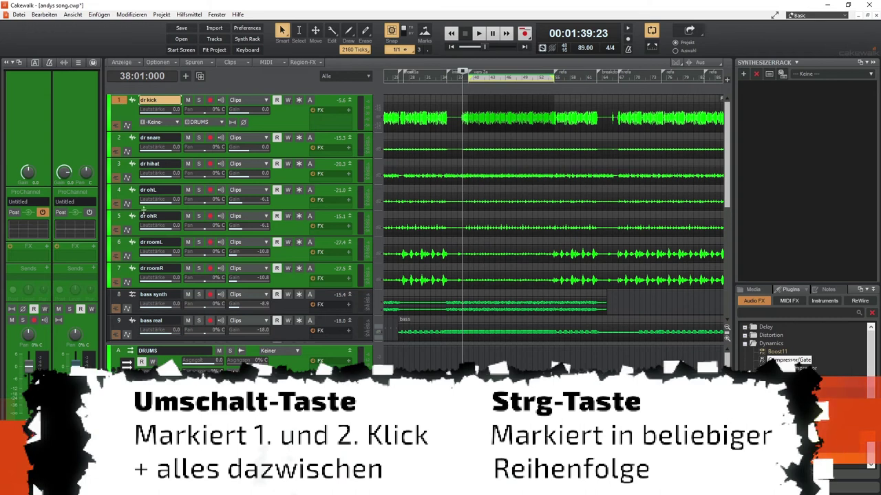
pyautogui.keyDown('shift'); pyautogui.click(118, 268); pyautogui.keyUp('shift')
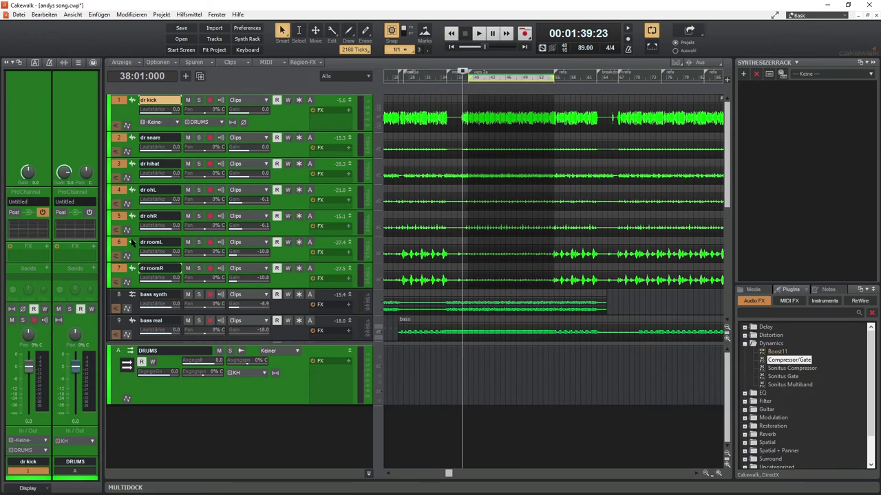
pyautogui.rightClick(121, 103)
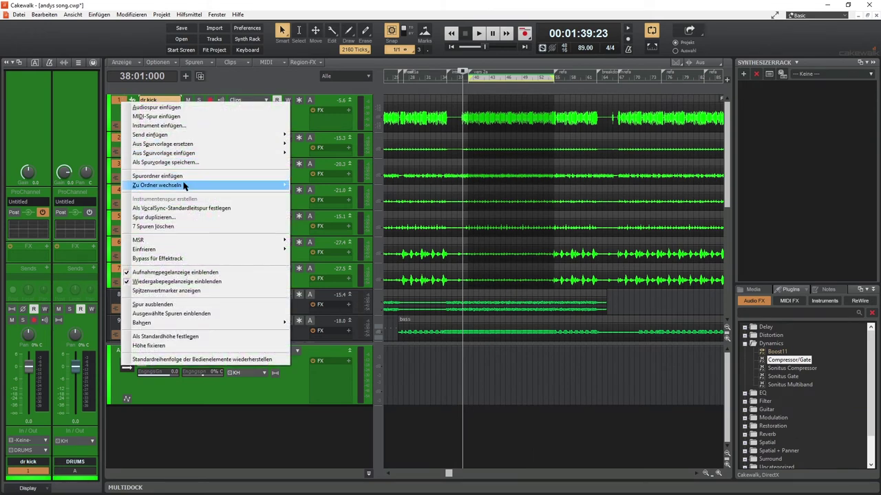
pyautogui.moveTo(186, 186)
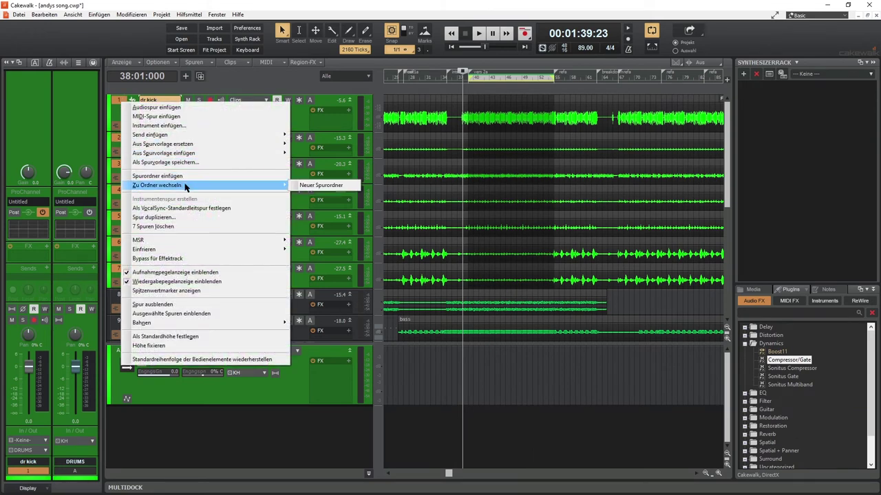
pyautogui.click(320, 186)
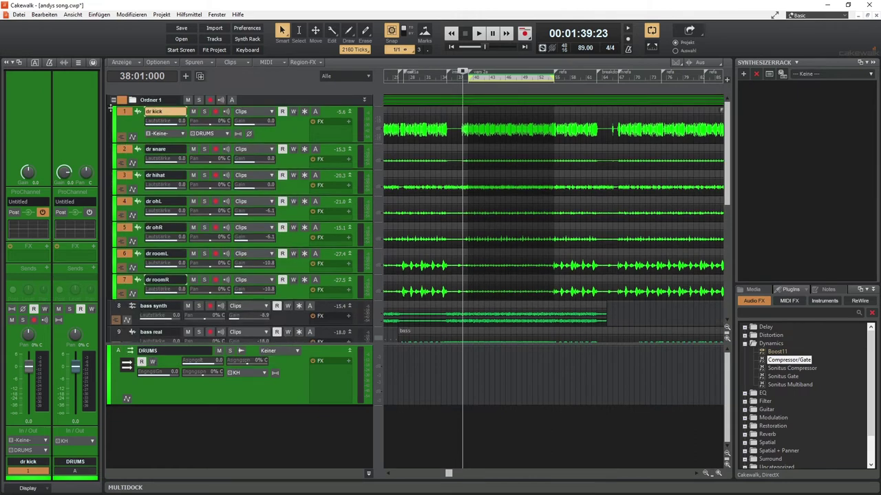
# Rename the new track folder to drums, and try collapsing and expanding it
pyautogui.doubleClick(159, 100)
pyautogui.write('d')
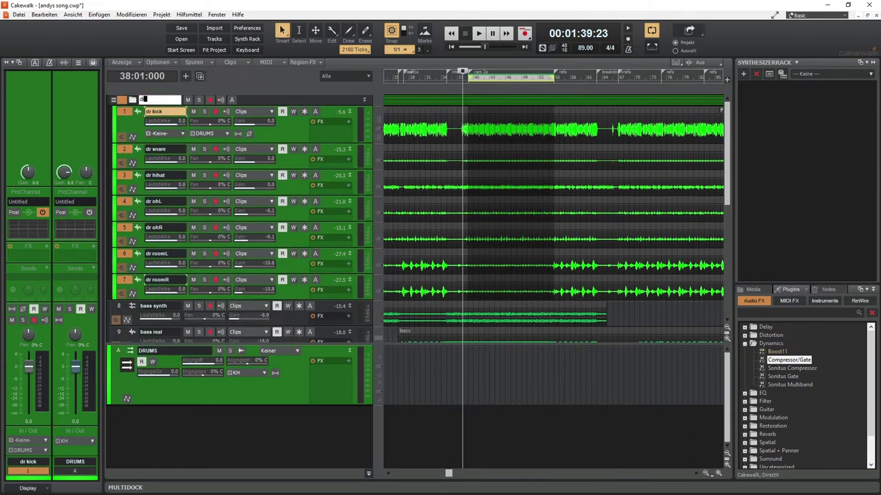
pyautogui.write('rums')
pyautogui.press('Return')
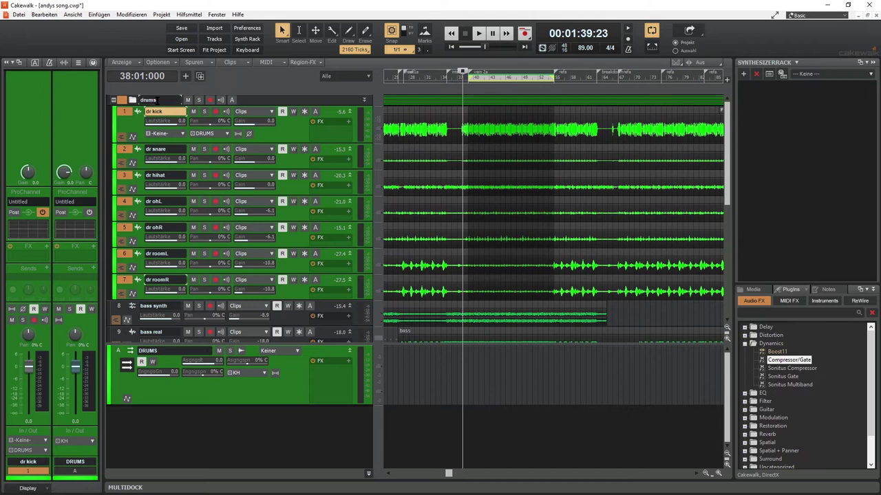
pyautogui.click(113, 100)
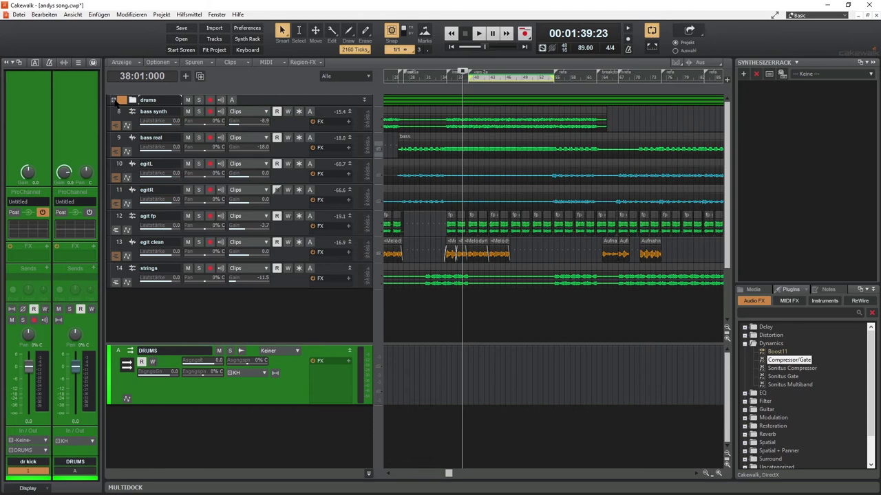
pyautogui.click(114, 101)
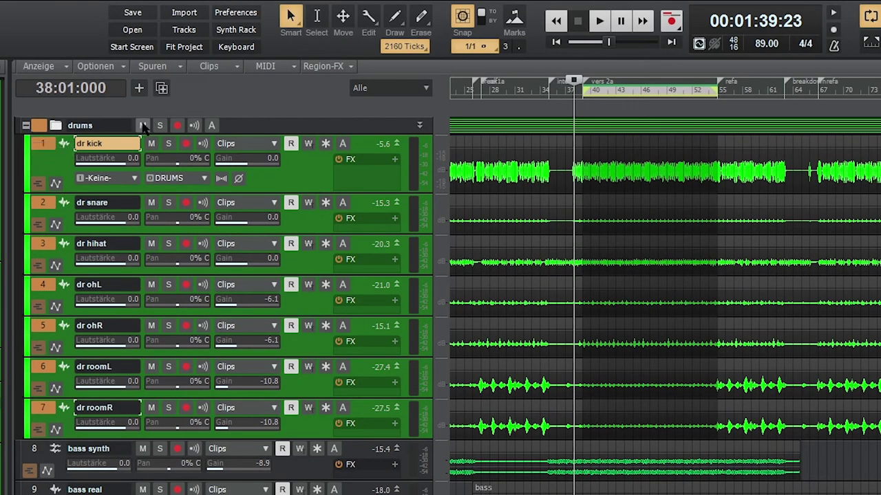
# Try the mute, solo and archive switches of the drums folder on all its tracks at once
pyautogui.click(143, 126)
pyautogui.click(143, 126)
pyautogui.click(160, 126)
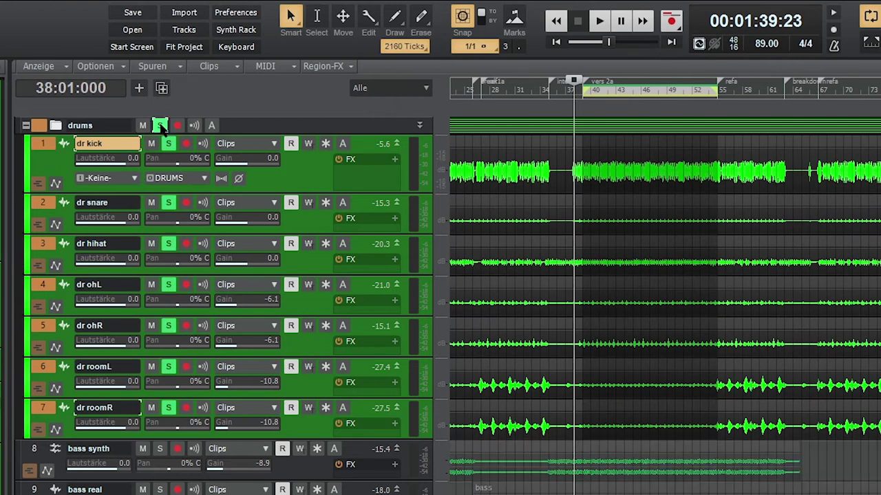
pyautogui.click(160, 126)
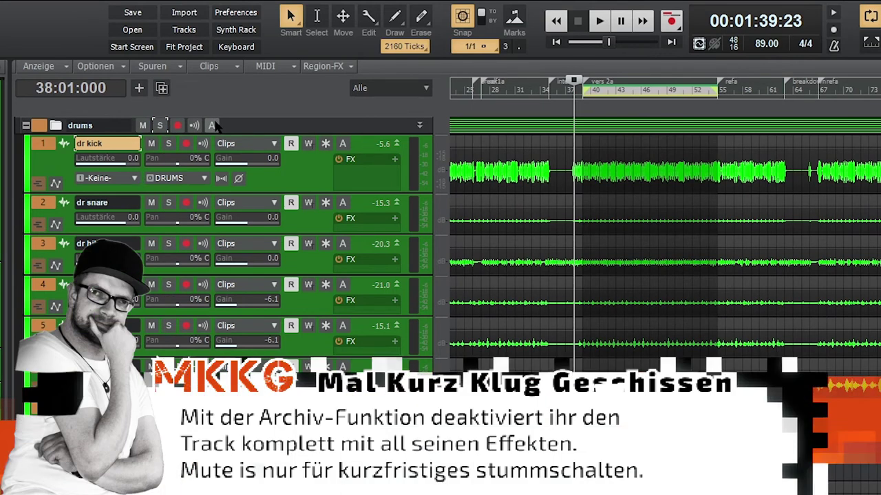
pyautogui.click(212, 125)
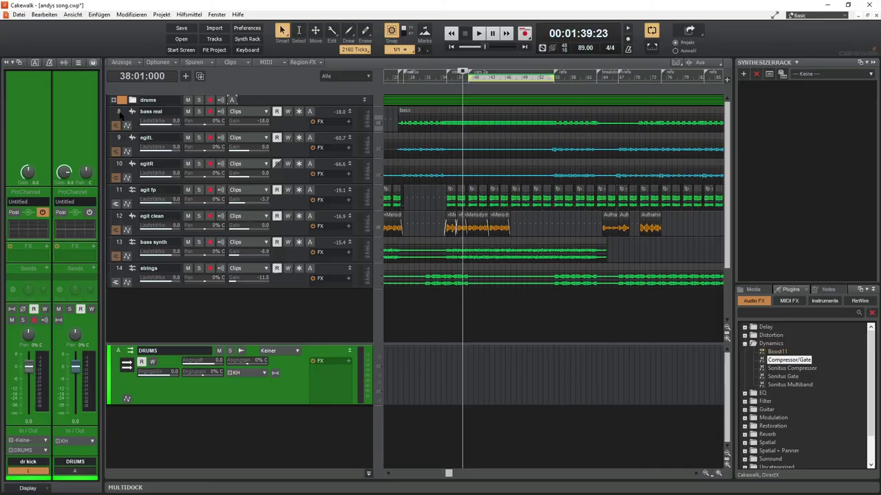
# Insert a new stereo bus named BASS below the DRUMS bus and colour it blue
pyautogui.click(115, 114)
pyautogui.rightClick(208, 429)
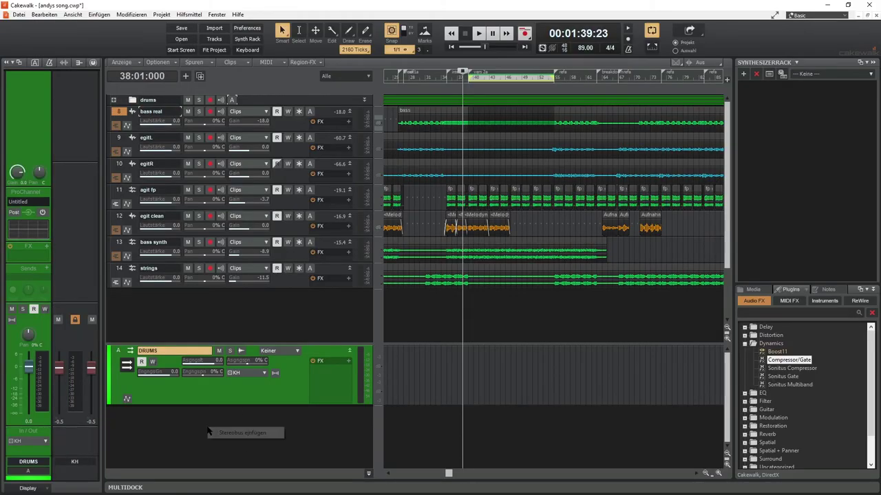
pyautogui.click(247, 433)
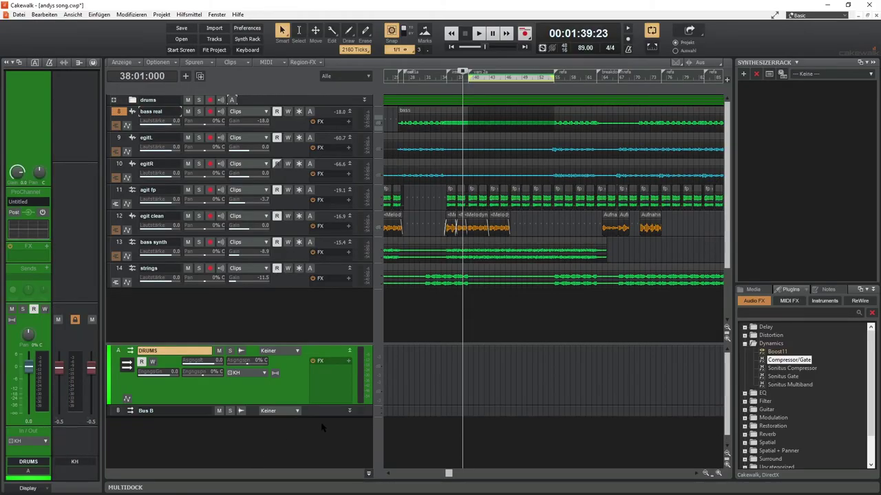
pyautogui.doubleClick(164, 410)
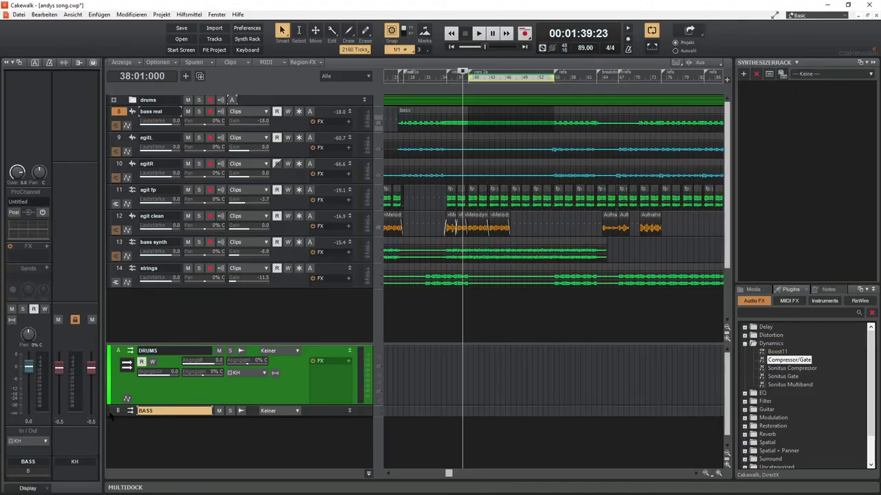
pyautogui.rightClick(61, 387)
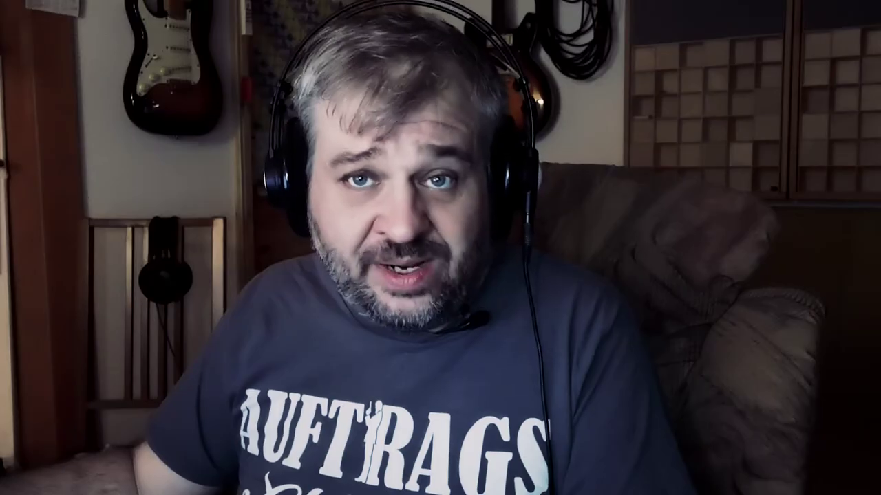
# Route the bass real track's output to the BASS bus
pyautogui.click(46, 450)
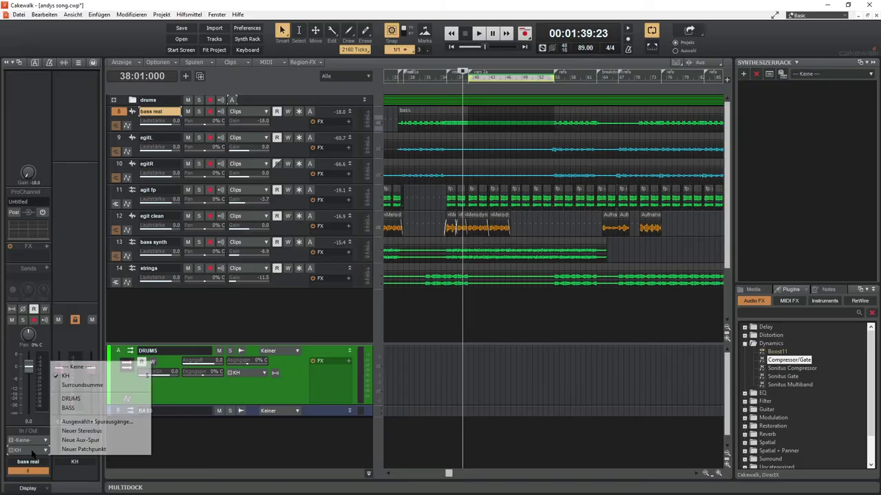
pyautogui.click(89, 408)
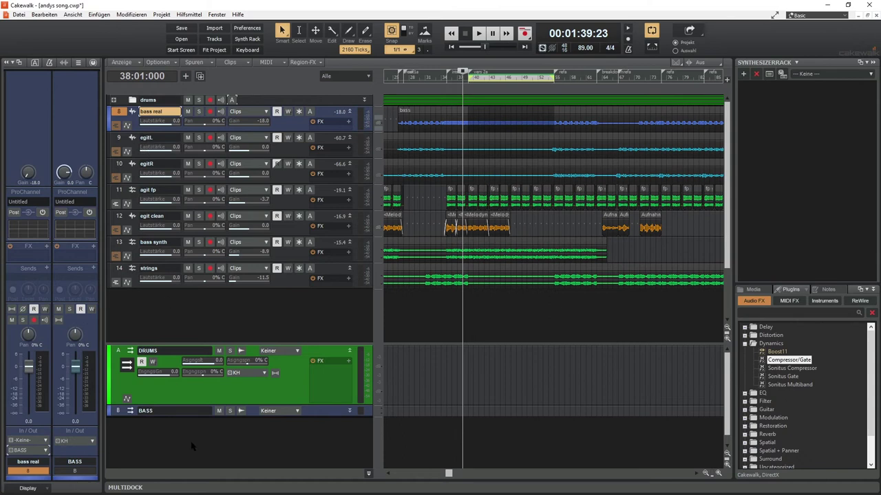
# Insert another stereo bus below BASS and name it RHGIT
pyautogui.rightClick(192, 446)
pyautogui.click(214, 449)
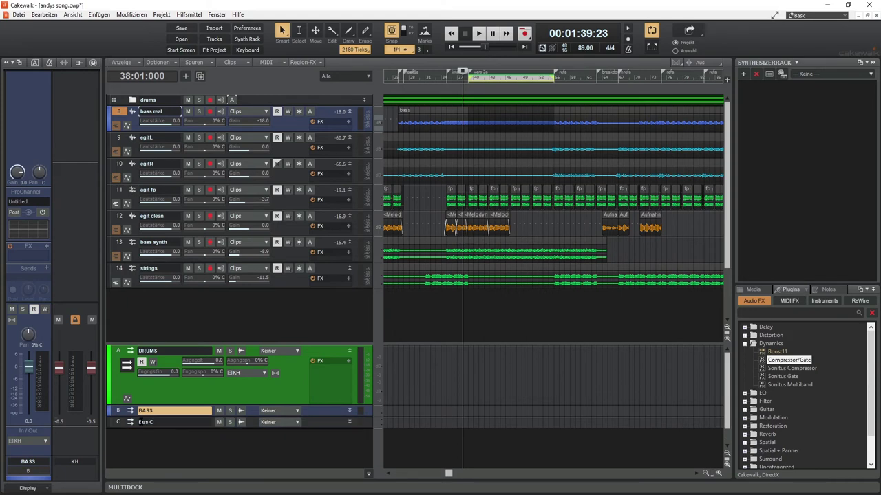
pyautogui.doubleClick(158, 421)
pyautogui.write('RHG')
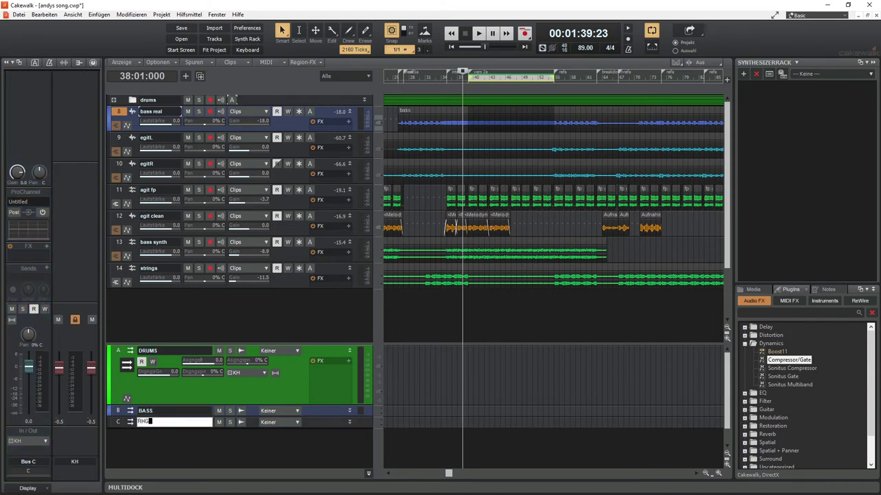
pyautogui.write('IT')
pyautogui.press('Return')
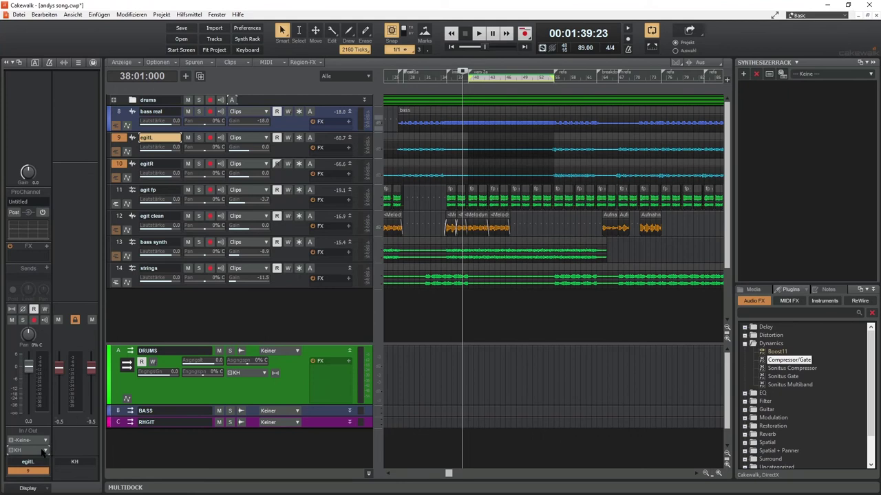
# Route the outputs of the selected egitL and egitR tracks to the RHGIT bus
pyautogui.click(42, 452)
pyautogui.click(87, 399)
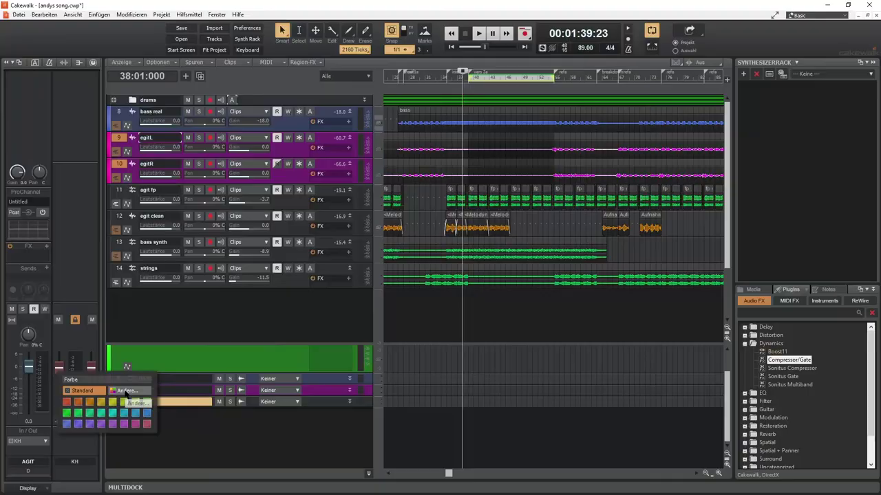
# Colour the AGIT bus orange using a custom colour from the basic colours
pyautogui.click(137, 404)
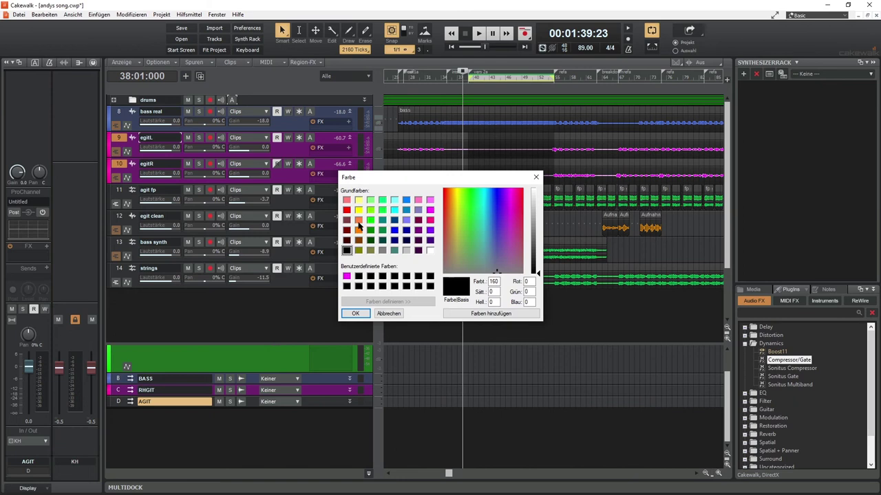
pyautogui.click(358, 219)
pyautogui.click(355, 313)
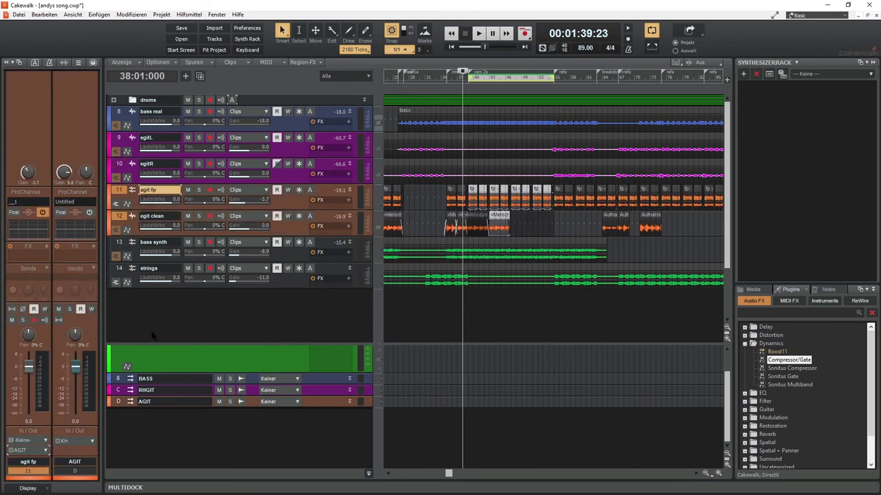
# Insert a new bus named KEYS below the AGIT bus and colour it yellow
pyautogui.rightClick(188, 434)
pyautogui.click(219, 438)
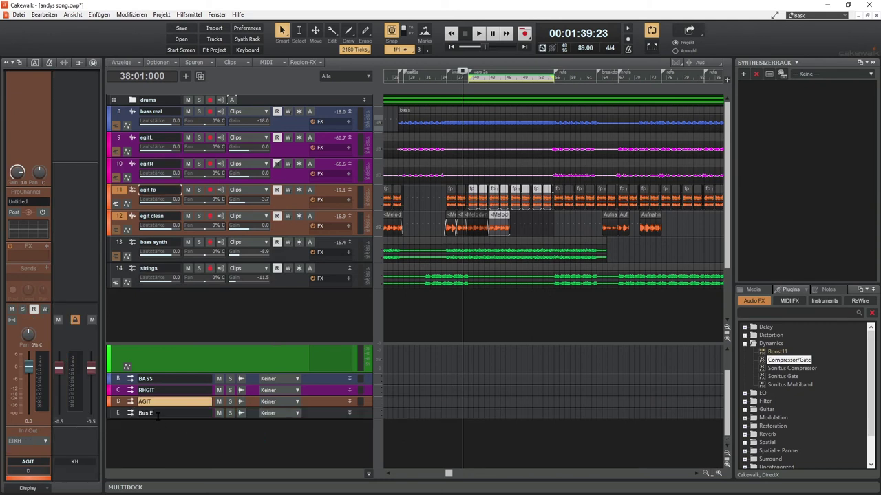
pyautogui.doubleClick(159, 412)
pyautogui.write('KEYS')
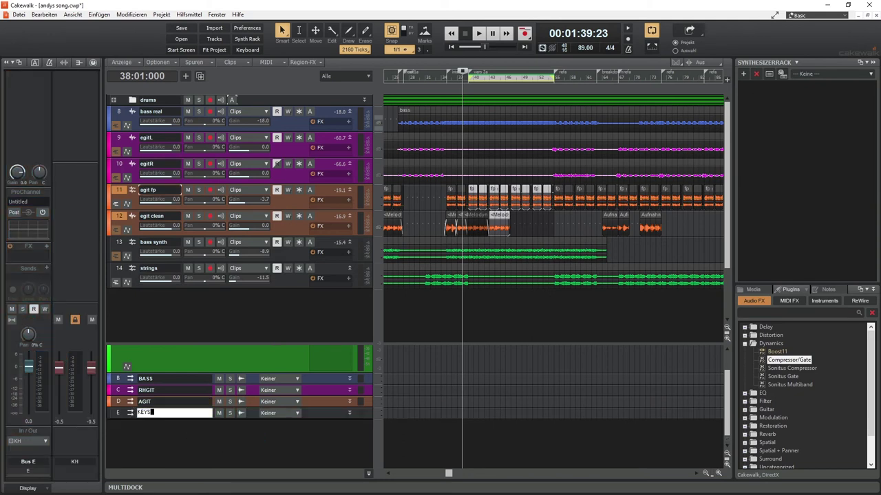
pyautogui.press('Return')
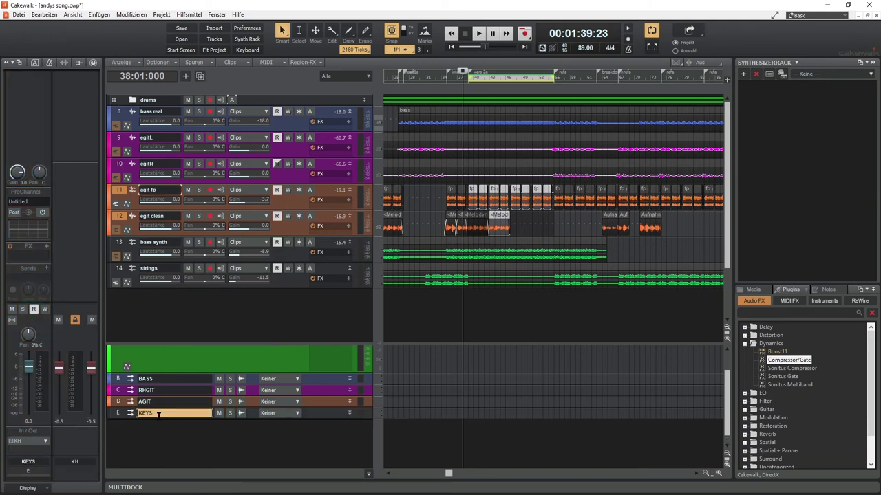
pyautogui.click(110, 420)
pyautogui.click(136, 419)
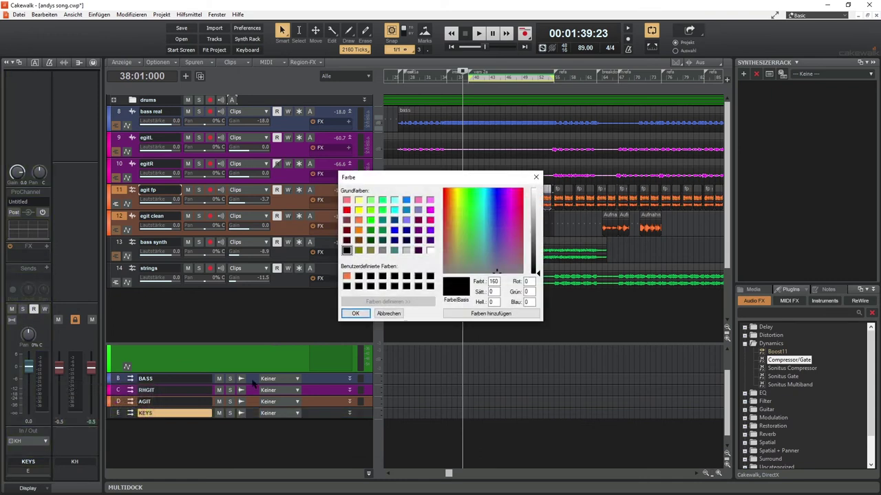
pyautogui.click(358, 210)
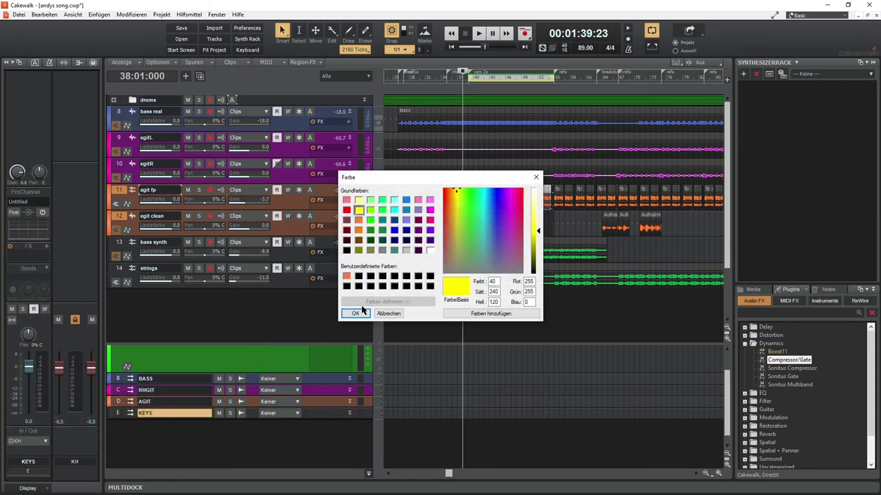
pyautogui.click(357, 313)
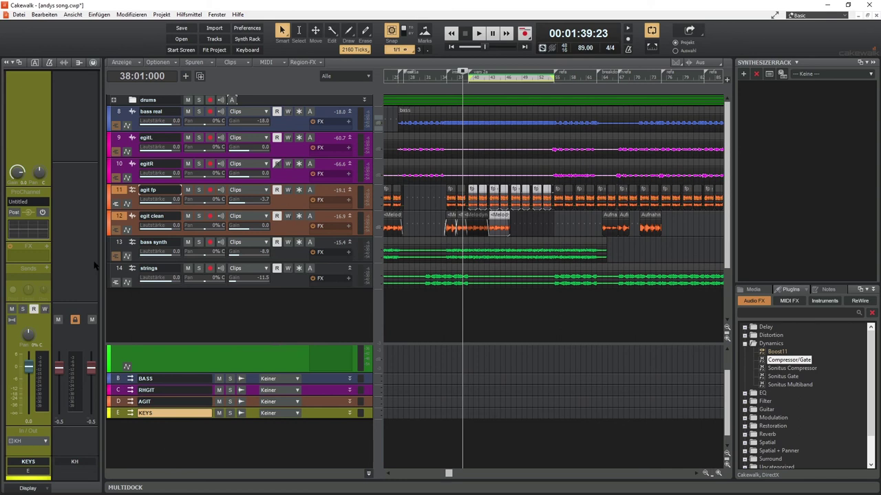
# Route the outputs of the bass synth and strings tracks to the KEYS bus, and shrink the bus area to enlarge the track area
pyautogui.click(26, 451)
pyautogui.click(67, 408)
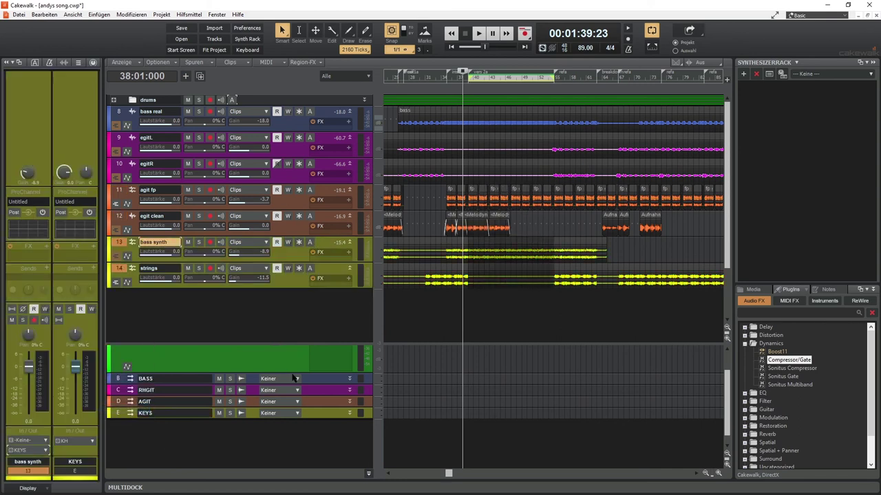
pyautogui.moveTo(356, 346); pyautogui.dragTo(356, 385)
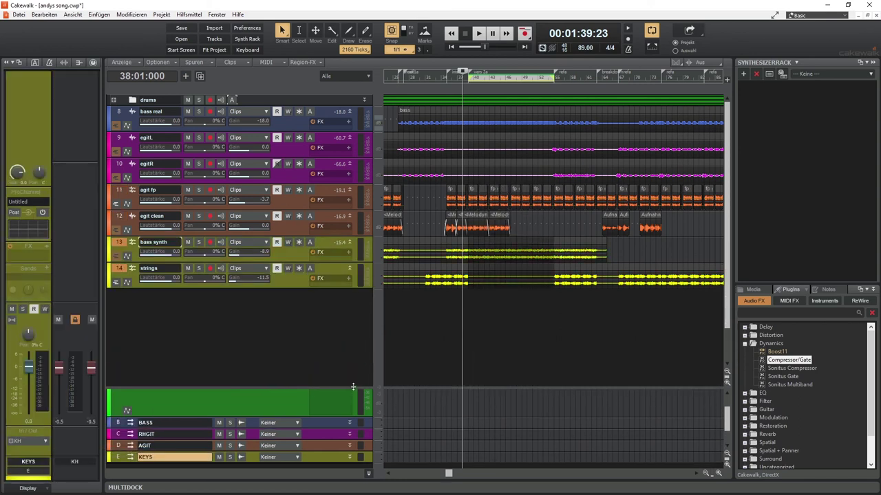